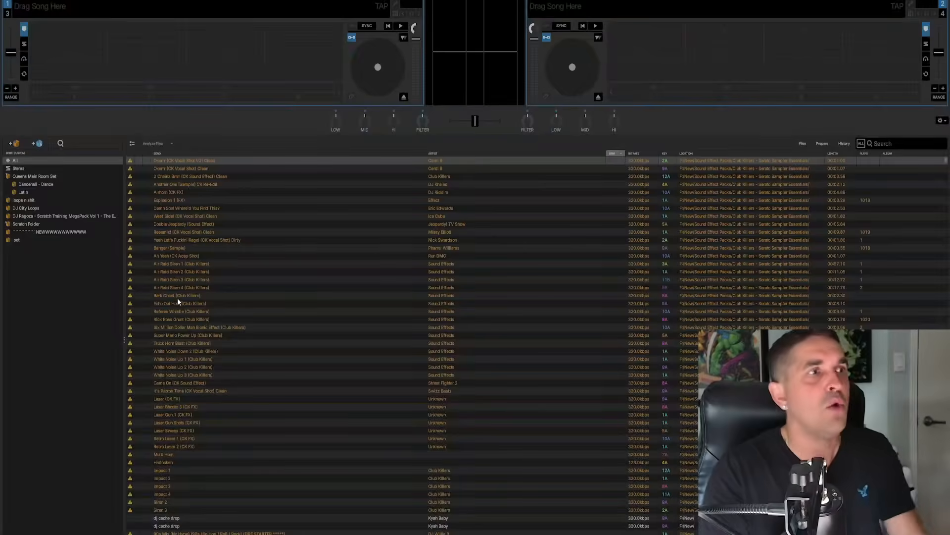
# Load Love And Happiness (Clean) from the NEWWWWWWWWWWW crate onto deck 1.
pyautogui.click(293, 280)
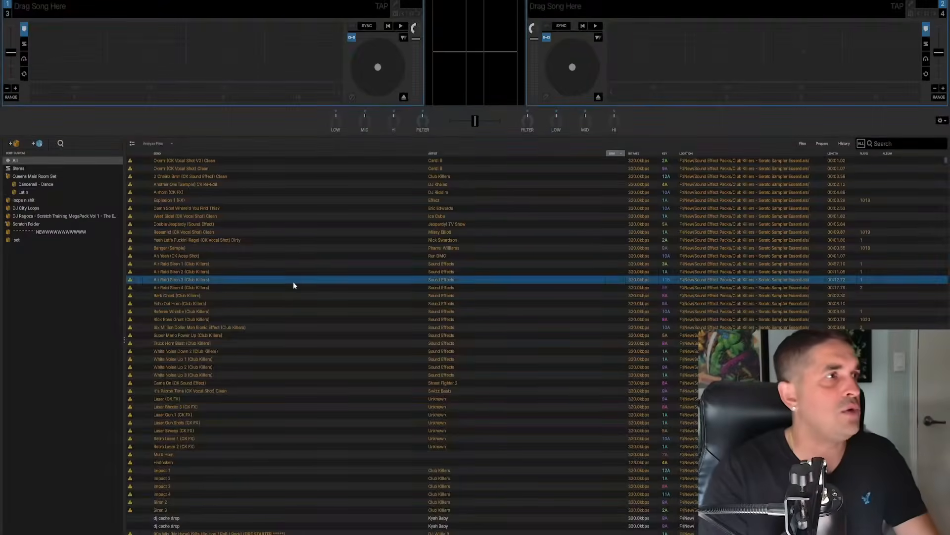
pyautogui.scroll(-10, 290, 281)
pyautogui.click(225, 235)
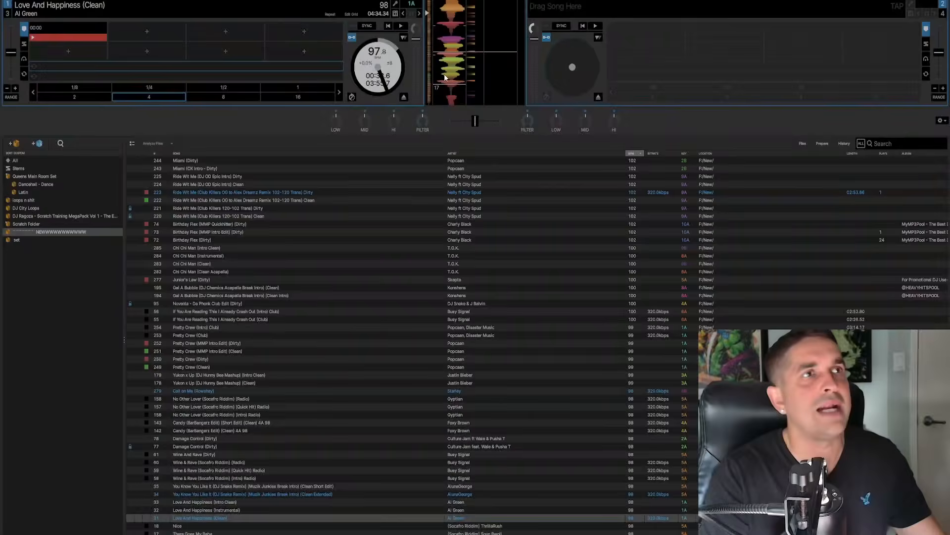
# Move through Love And Happiness on deck 1 and set a second cue point at 01:05.
pyautogui.click(426, 42)
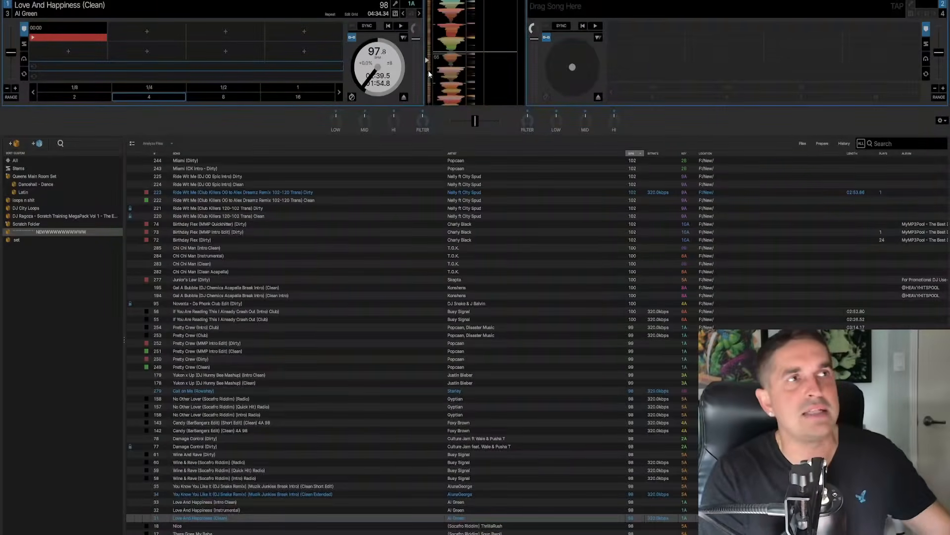
pyautogui.click(429, 20)
pyautogui.click(428, 6)
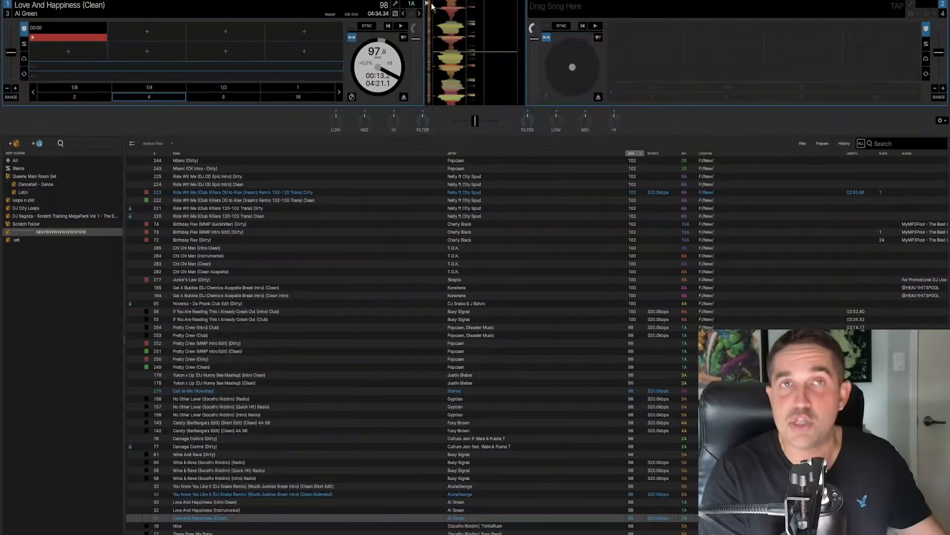
pyautogui.click(429, 22)
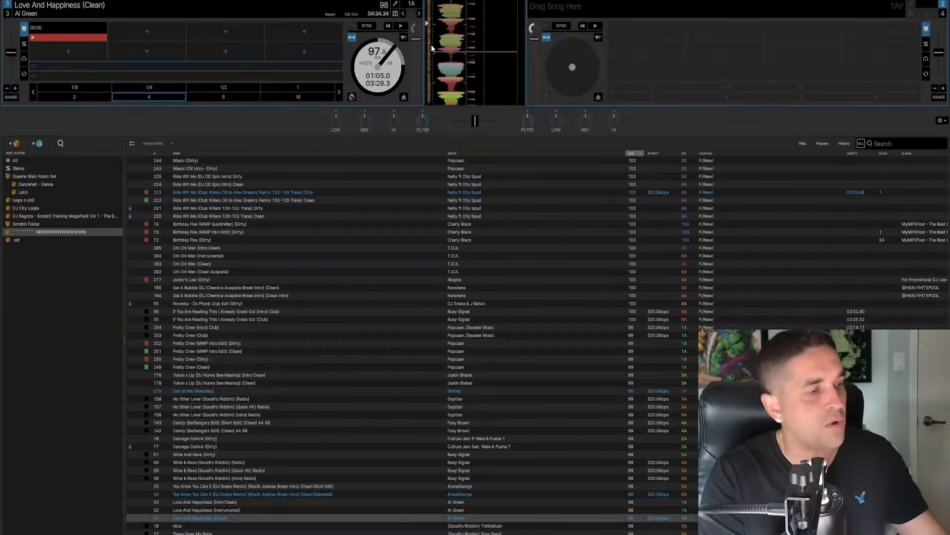
pyautogui.press('2')
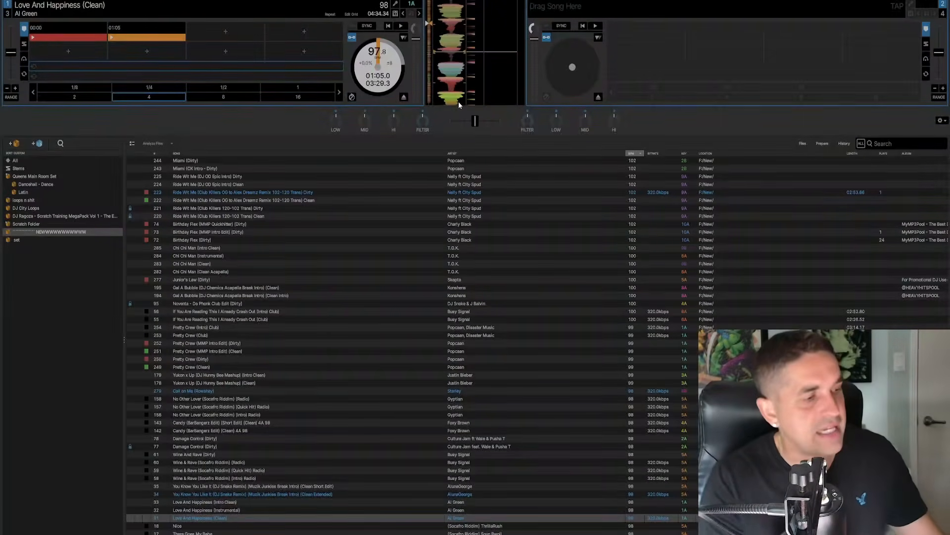
# Preview the track from the second cue point by triggering it repeatedly.
pyautogui.press('2')
pyautogui.press('2')
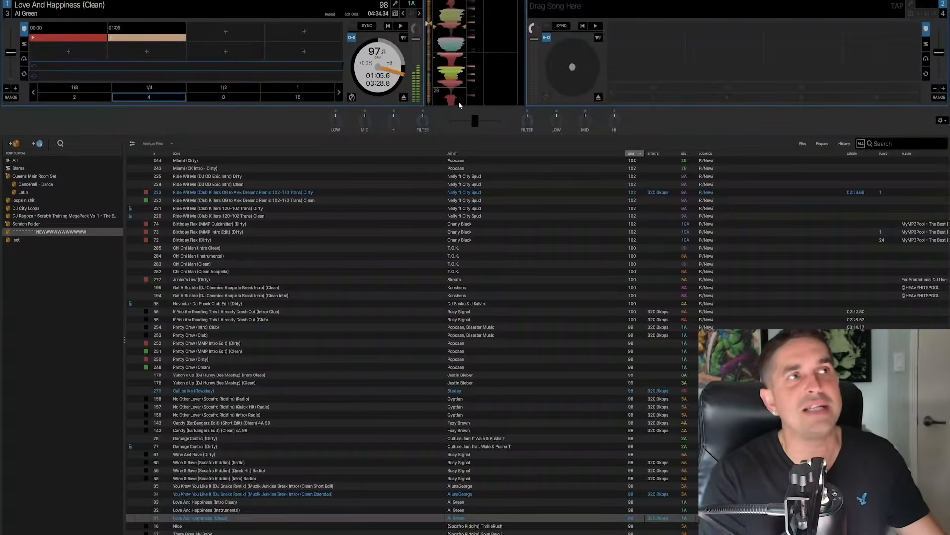
pyautogui.press('2')
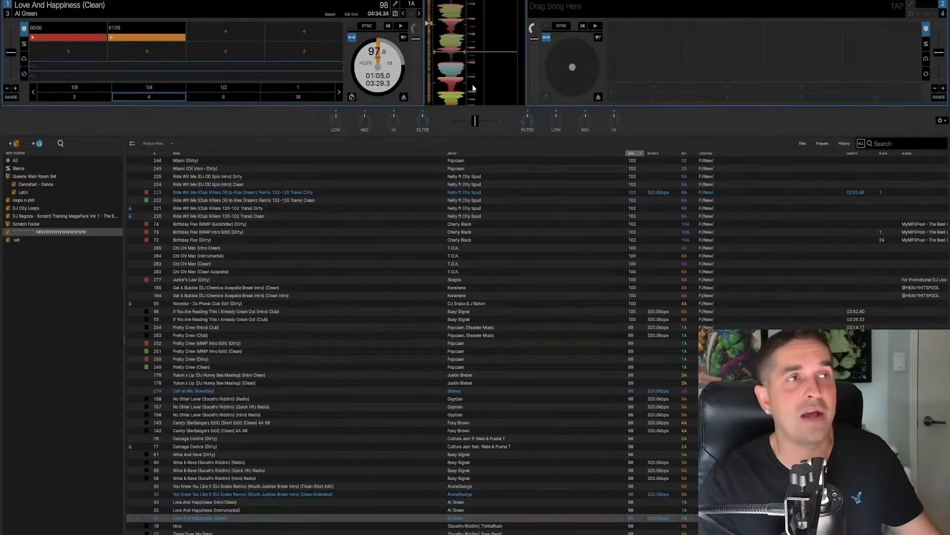
# Play deck 1 forward, switch it to reverse playback, and return it to forward playback.
pyautogui.press('space')
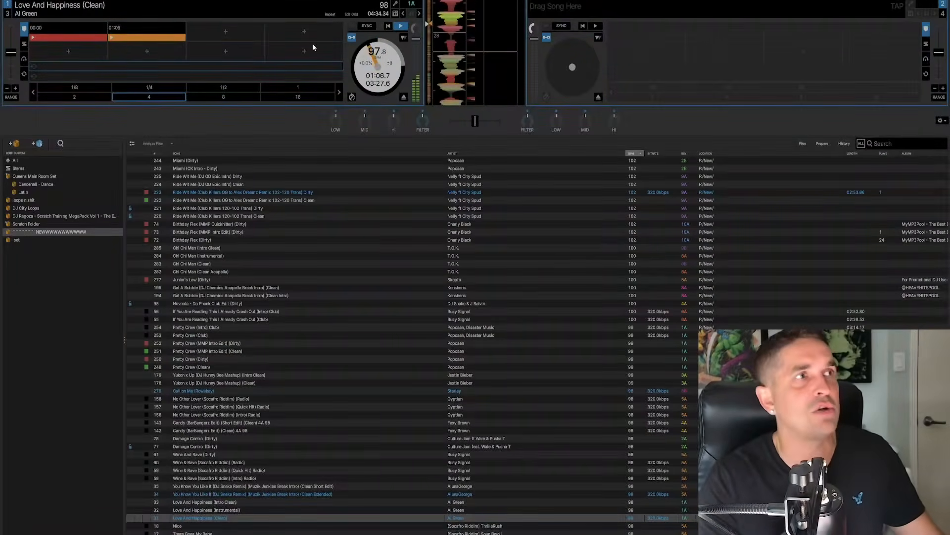
pyautogui.click(384, 84)
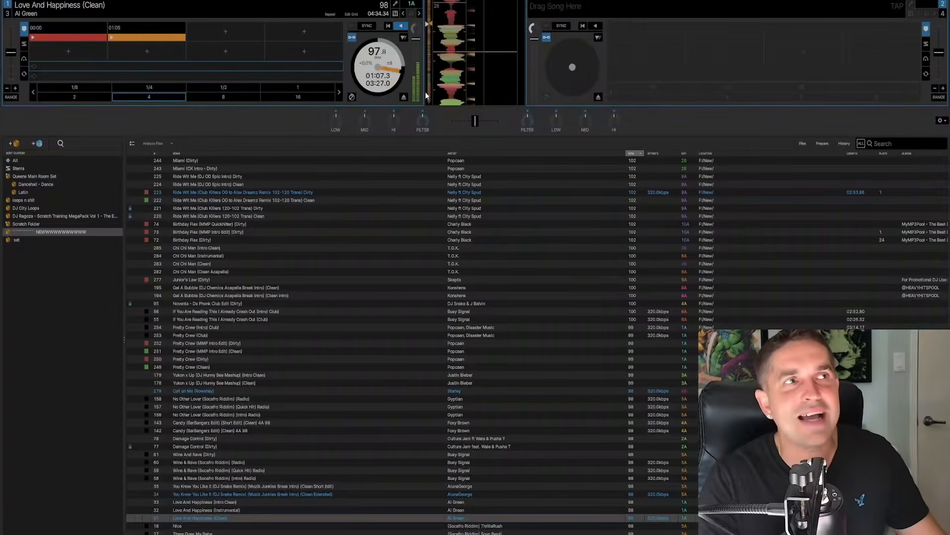
pyautogui.press('q')
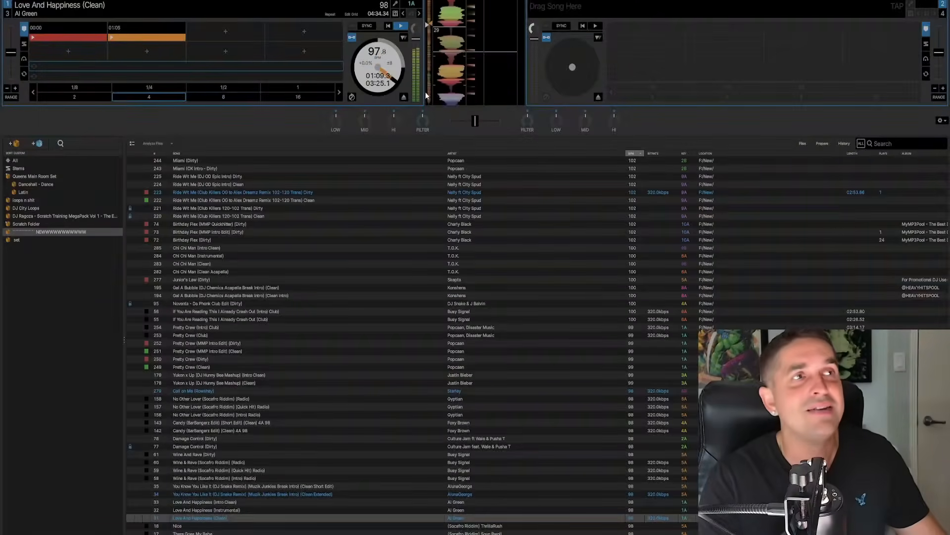
pyautogui.press('w')
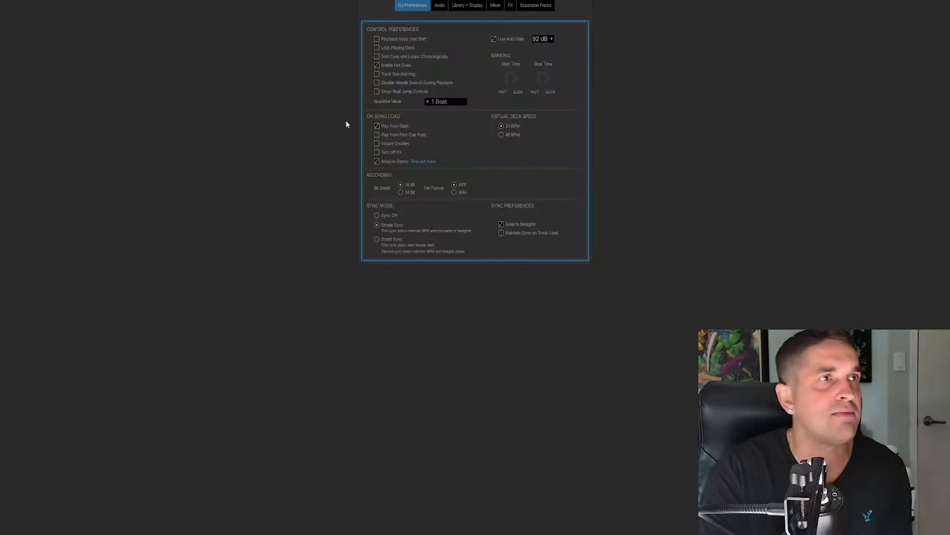
# Turn on Lock Playing Deck in the DJ preferences and resume playback on deck 1.
pyautogui.click(377, 48)
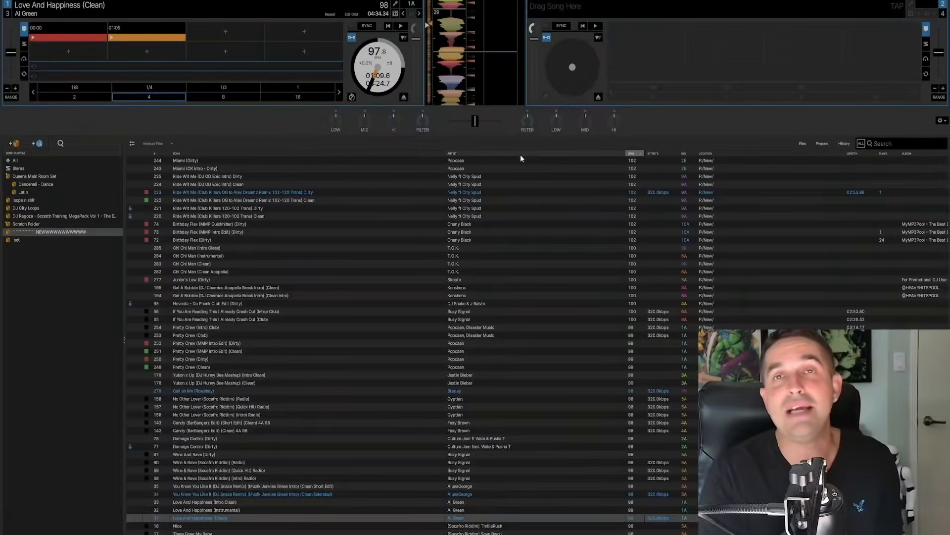
pyautogui.press('w')
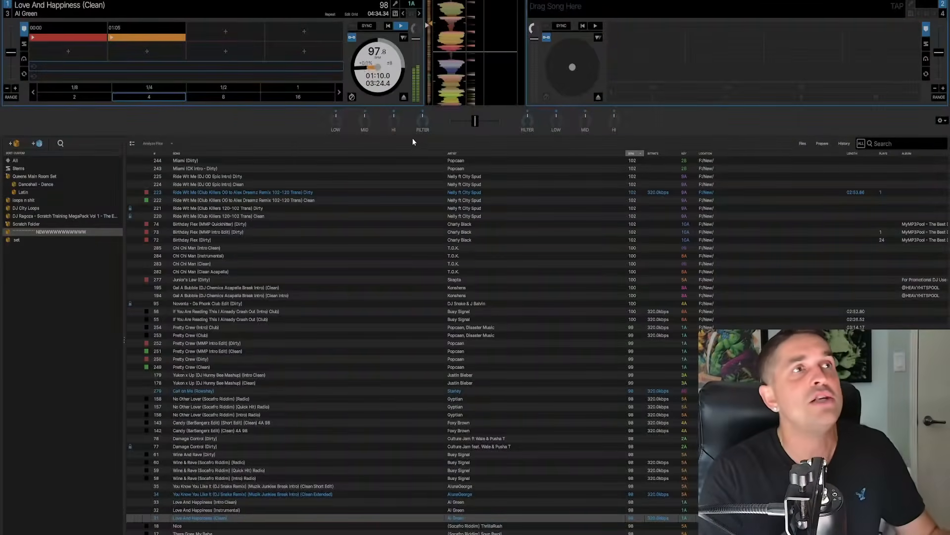
# Browse other tracks in the crate while Love And Happiness plays on deck 1.
pyautogui.click(272, 295)
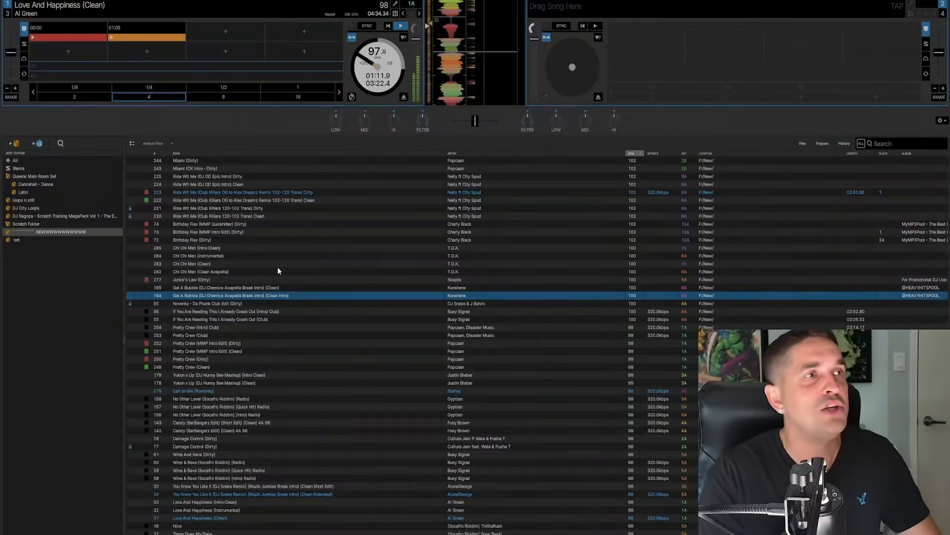
pyautogui.keyDown('shift'); pyautogui.click(279, 233); pyautogui.keyUp('shift')
pyautogui.click(258, 192)
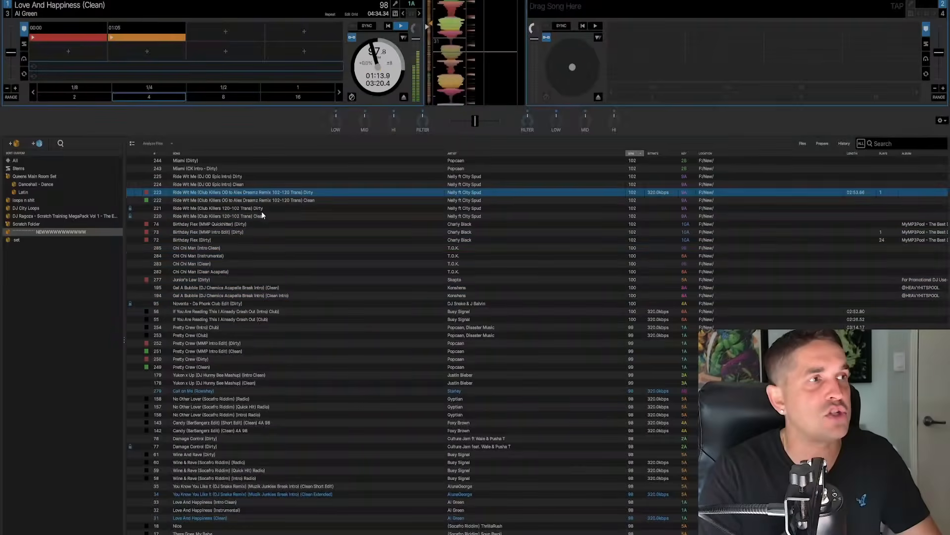
pyautogui.click(264, 256)
pyautogui.click(268, 287)
pyautogui.click(274, 335)
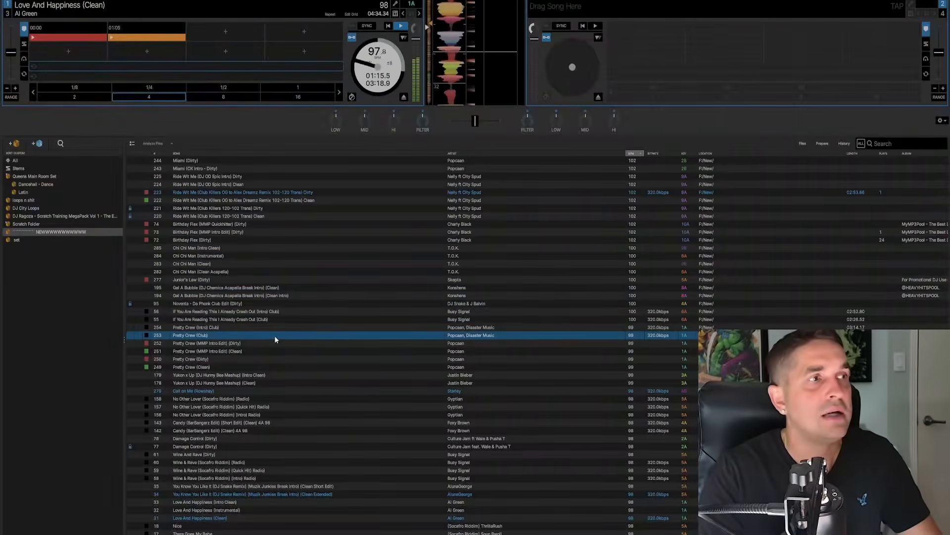
pyautogui.keyDown('shift'); pyautogui.click(287, 389); pyautogui.keyUp('shift')
pyautogui.click(256, 272)
pyautogui.press('Down')
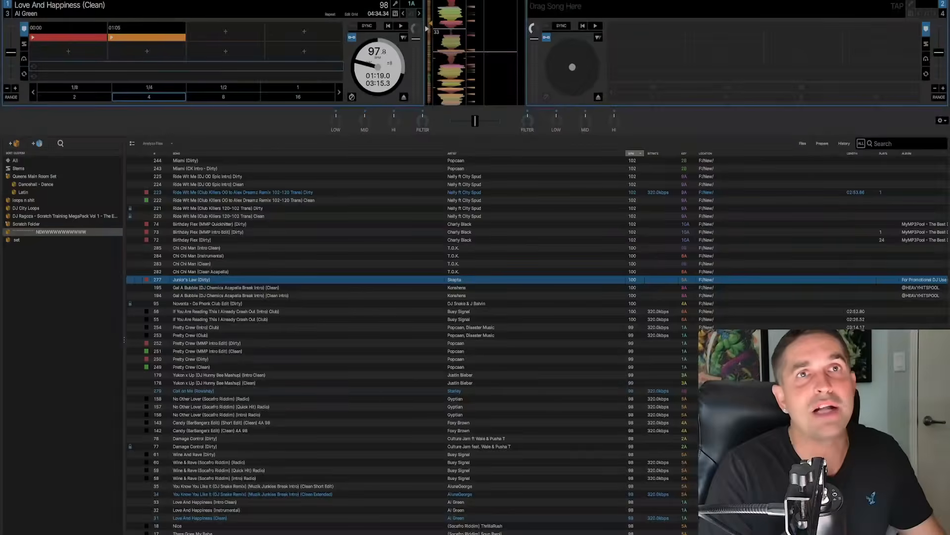
# Load Chi Chi Man (Clean) over the playing track on deck 1 twice, undoing the load each time.
pyautogui.click(280, 264)
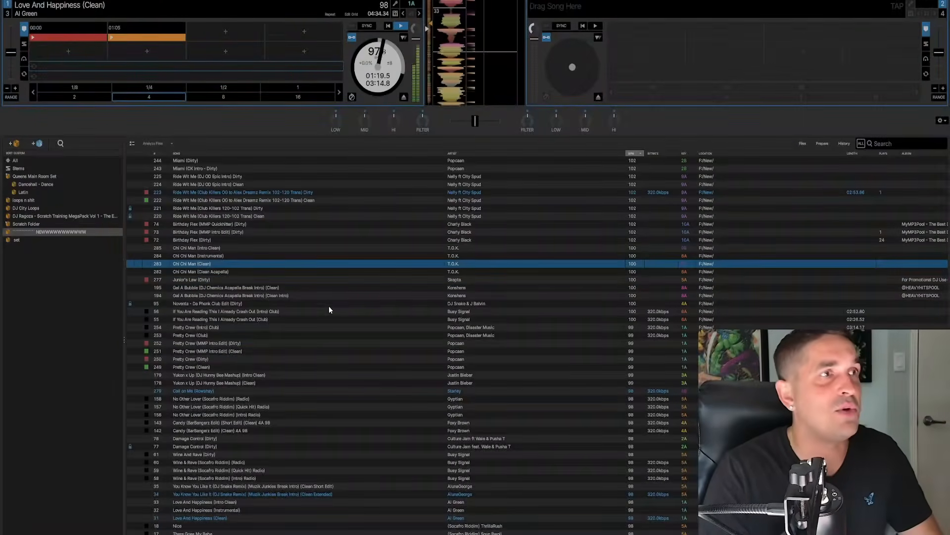
pyautogui.hotkey('shift', 'Left')
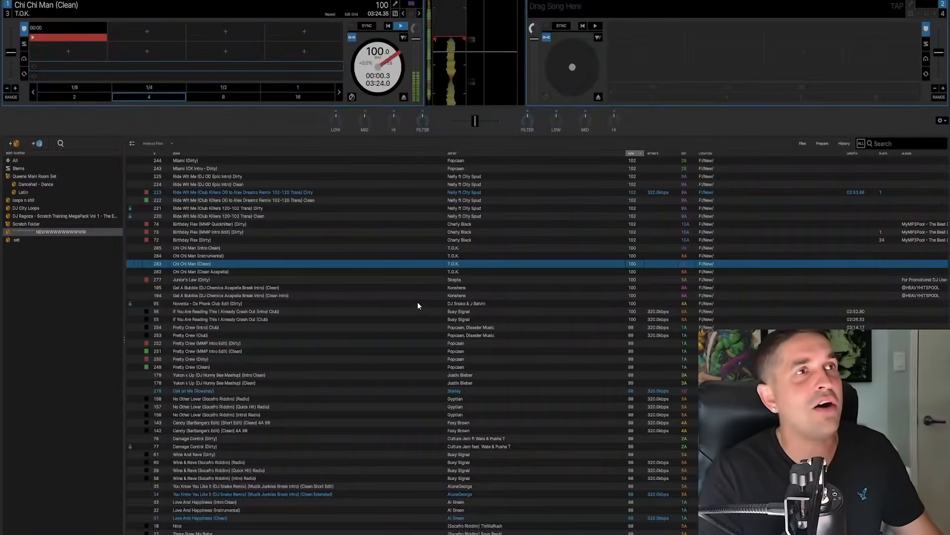
pyautogui.hotkey('ctrl', 'z')
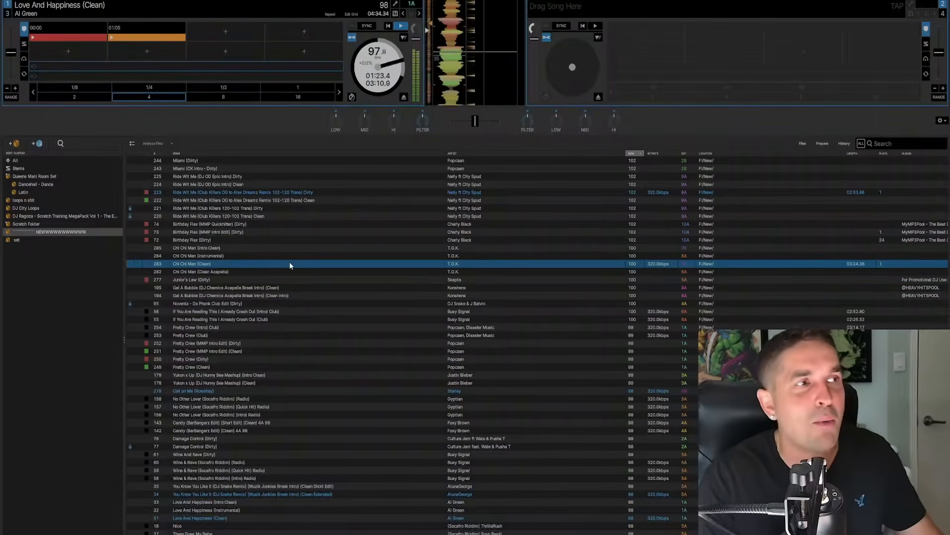
pyautogui.moveTo(289, 261); pyautogui.dragTo(406, 84)
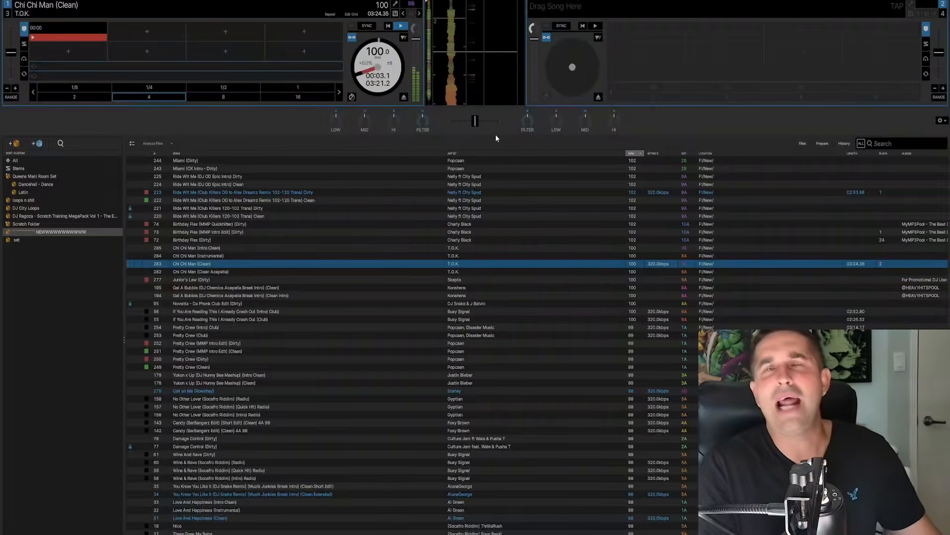
pyautogui.hotkey('ctrl', 'z')
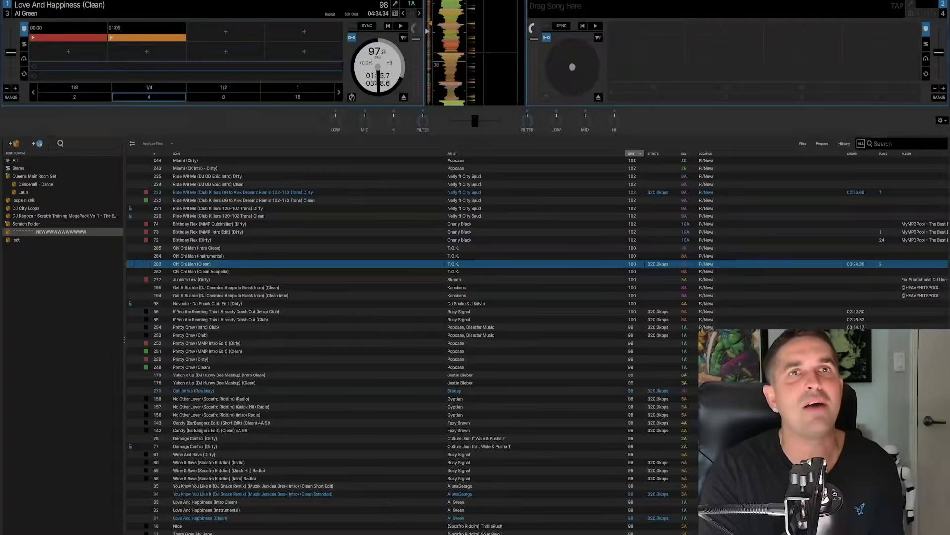
# Load YUKON (JD Live Ransom Blend) Clean from the set crate onto deck 1 and move to about 00:45.
pyautogui.click(39, 240)
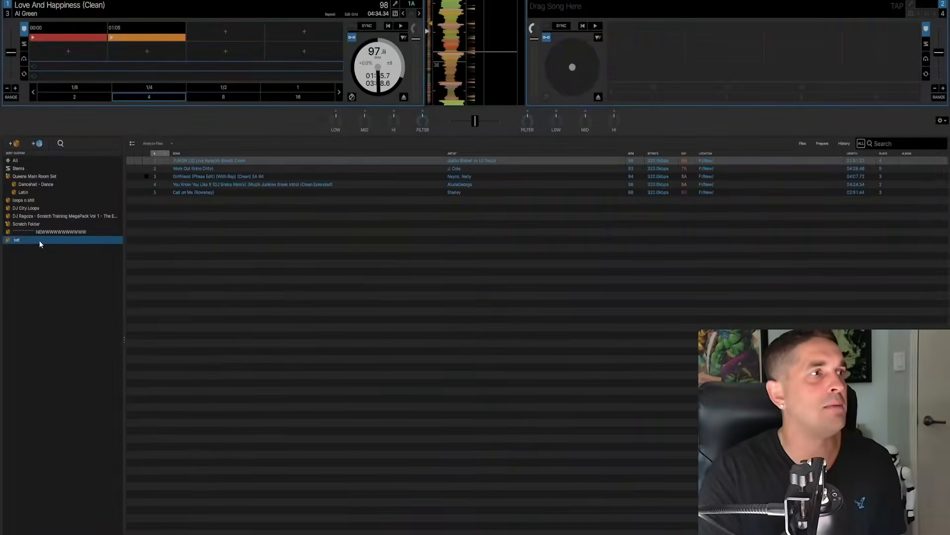
pyautogui.moveTo(245, 163); pyautogui.dragTo(415, 55)
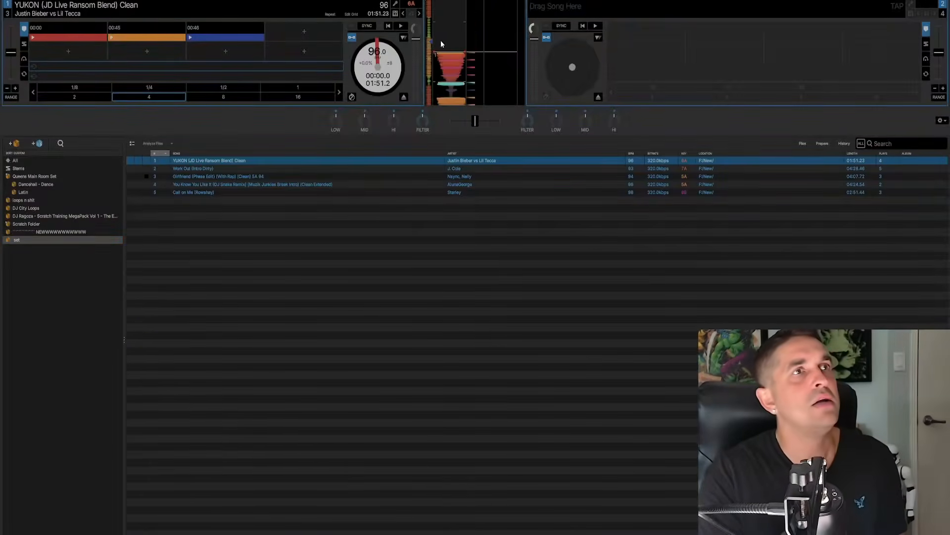
pyautogui.click(430, 42)
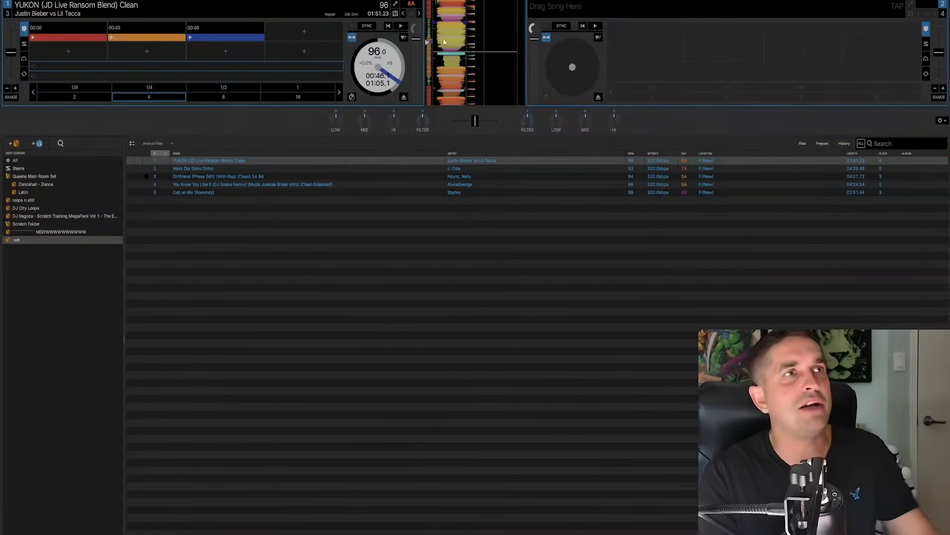
pyautogui.moveTo(438, 47); pyautogui.dragTo(436, 49)
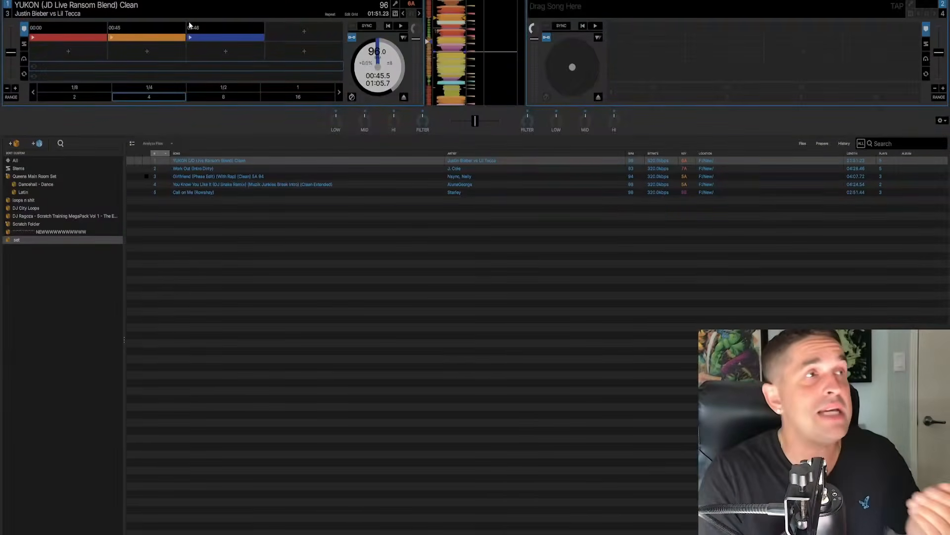
# Swap the orange and blue cue points between slots 2 and 3 on deck 1 and trigger both.
pyautogui.moveTo(216, 30); pyautogui.dragTo(149, 32)
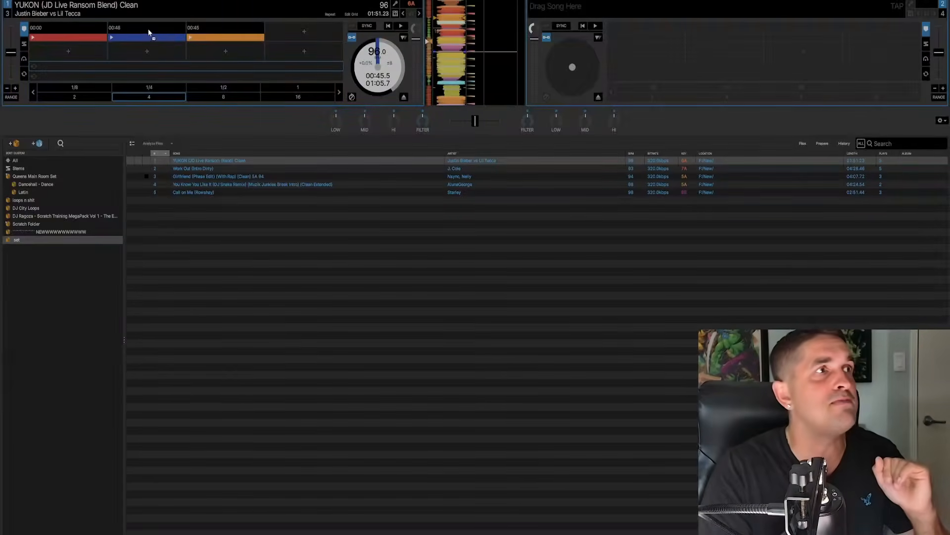
pyautogui.press('2')
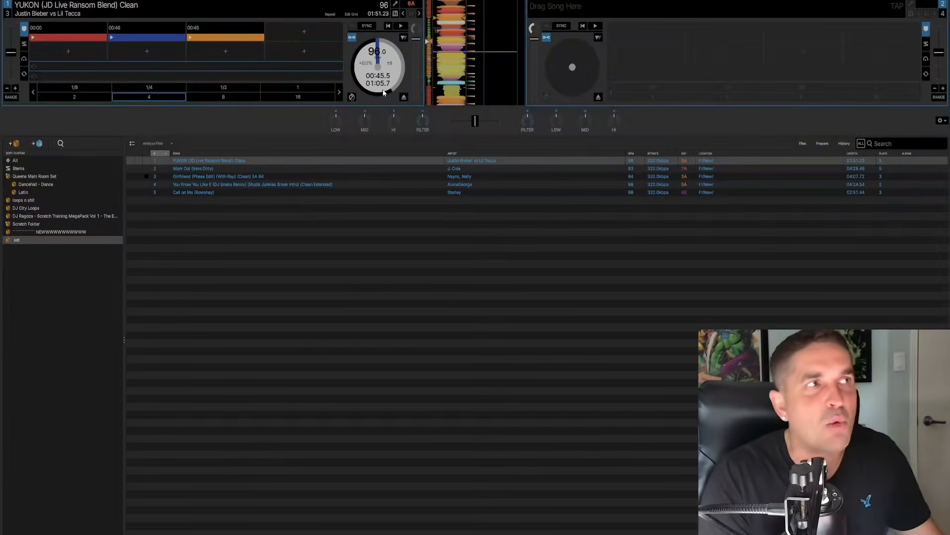
pyautogui.press('3')
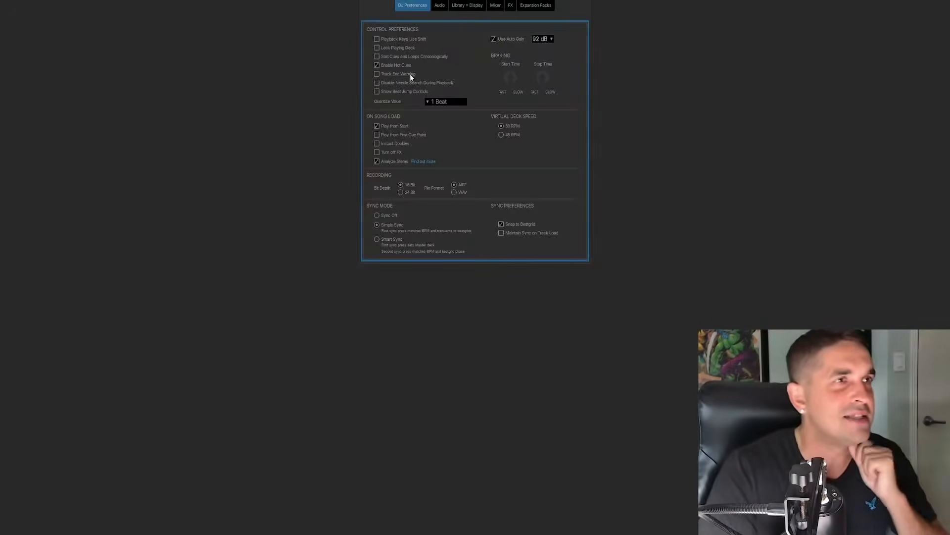
# Turn on Track End Warning in the DJ preferences and move playback near the end of the track.
pyautogui.click(382, 74)
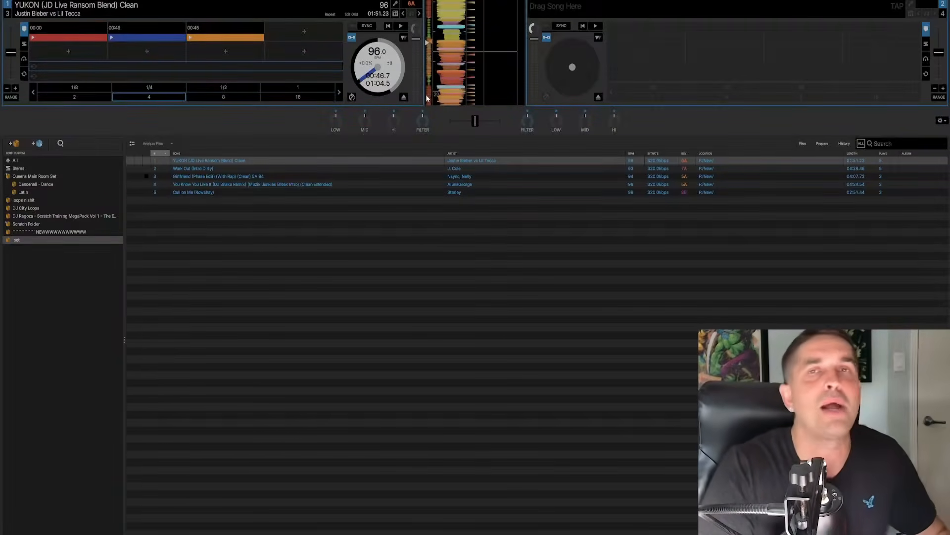
pyautogui.click(430, 96)
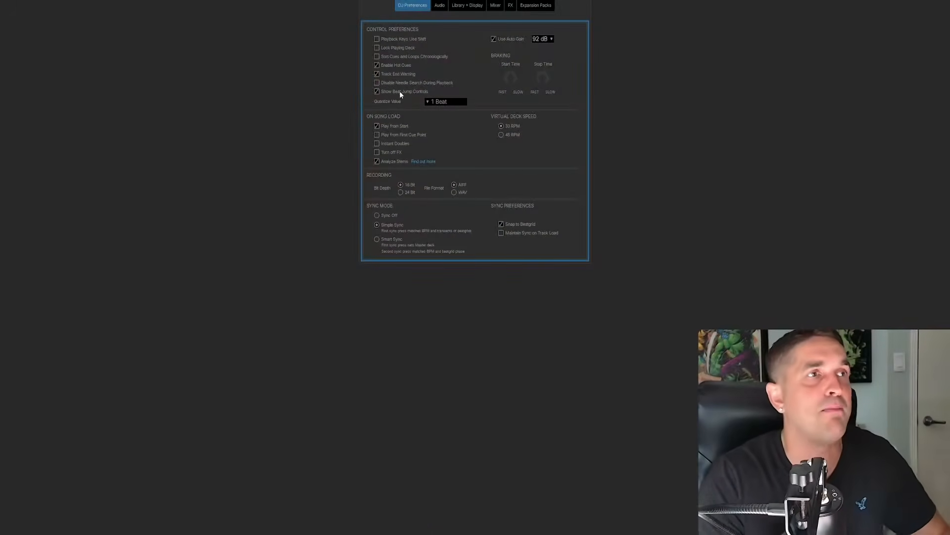
# Move deck 1 near the start of the track and beat jump backward to 00:00 with a jump size of 8.
pyautogui.click(436, 101)
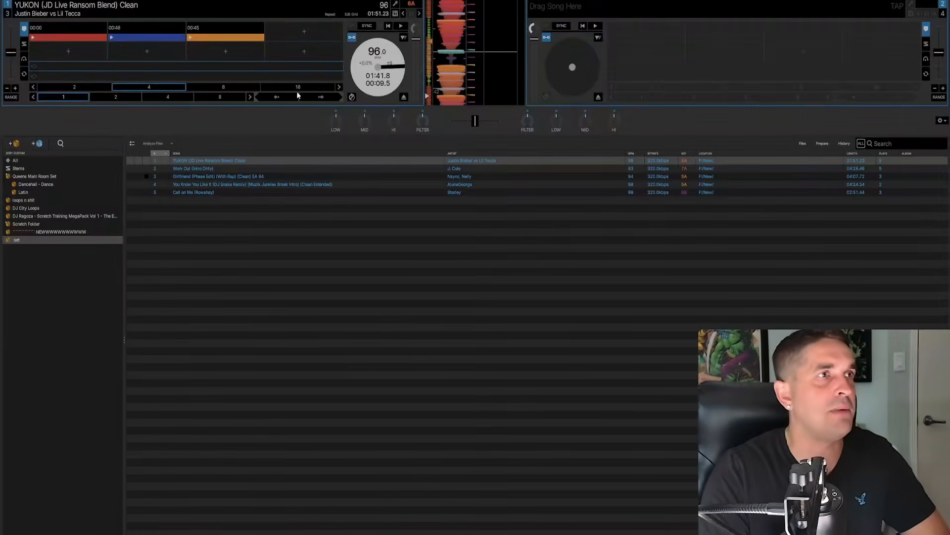
pyautogui.click(429, 19)
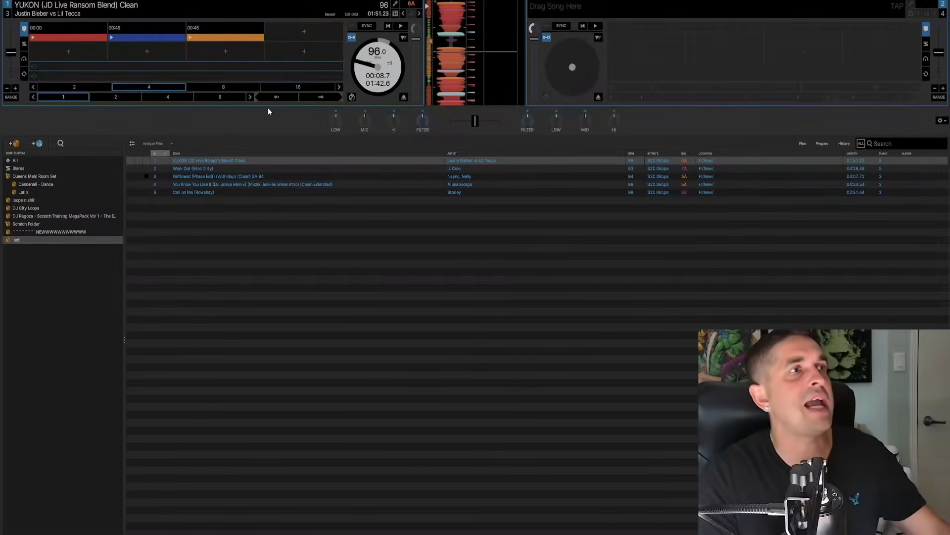
pyautogui.click(277, 96)
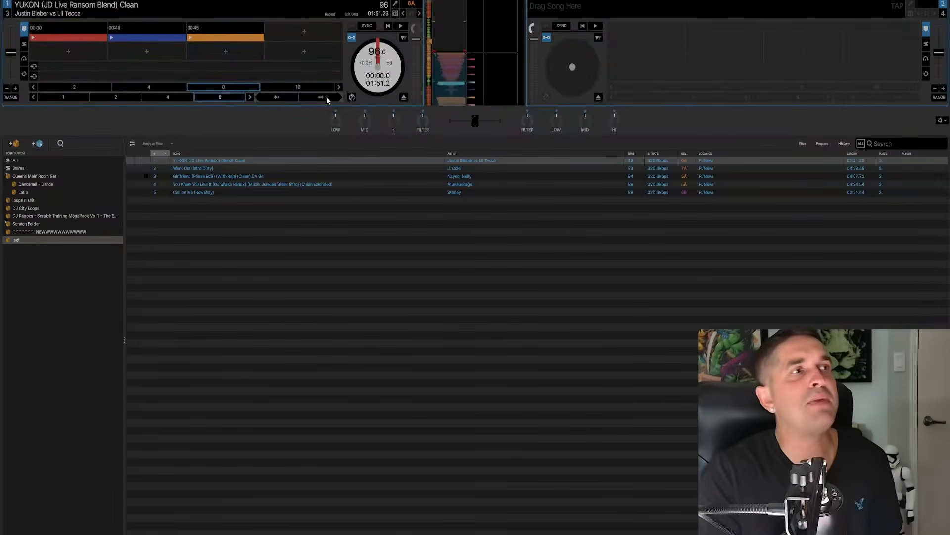
# Try the 2-beat auto loop on deck 1 and return the loop size to 8 beats.
pyautogui.click(236, 96)
pyautogui.click(149, 86)
pyautogui.click(100, 85)
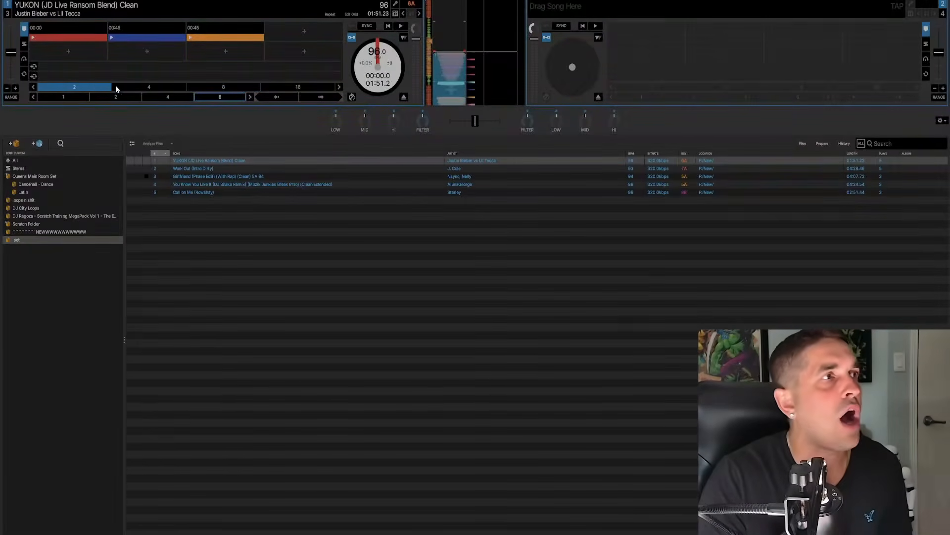
pyautogui.click(118, 86)
pyautogui.click(213, 87)
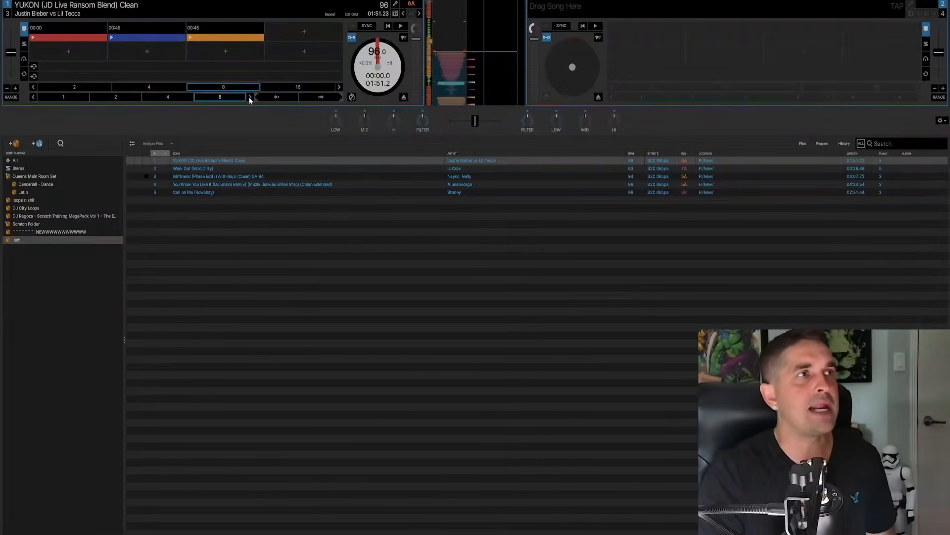
# Browse the smaller and larger beat jump sizes on deck 1 and set the jump size to 16.
pyautogui.click(32, 96)
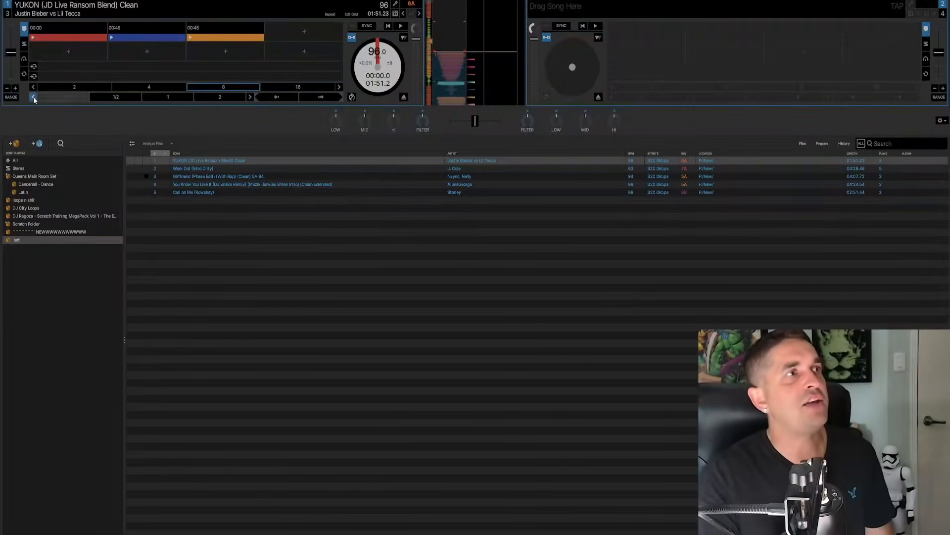
pyautogui.click(250, 96)
pyautogui.click(250, 96)
pyautogui.click(250, 96)
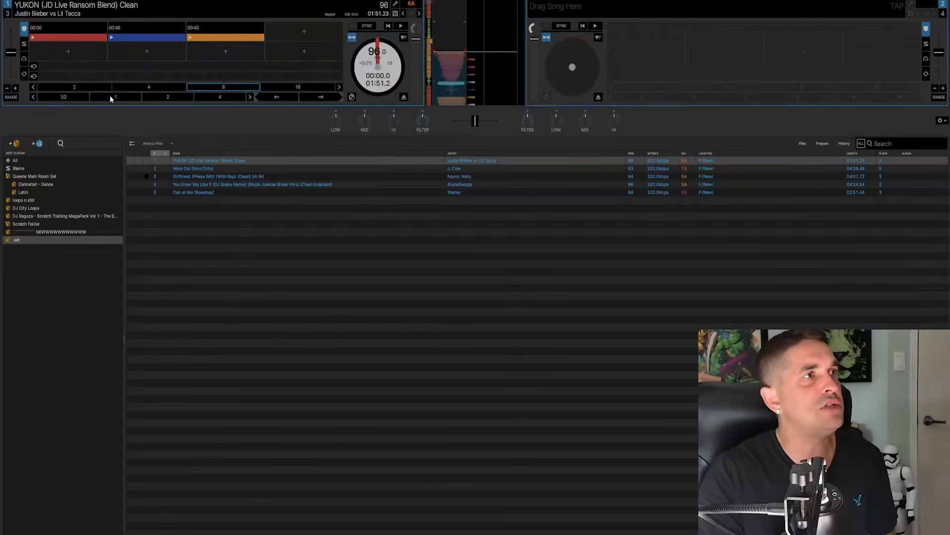
pyautogui.click(251, 97)
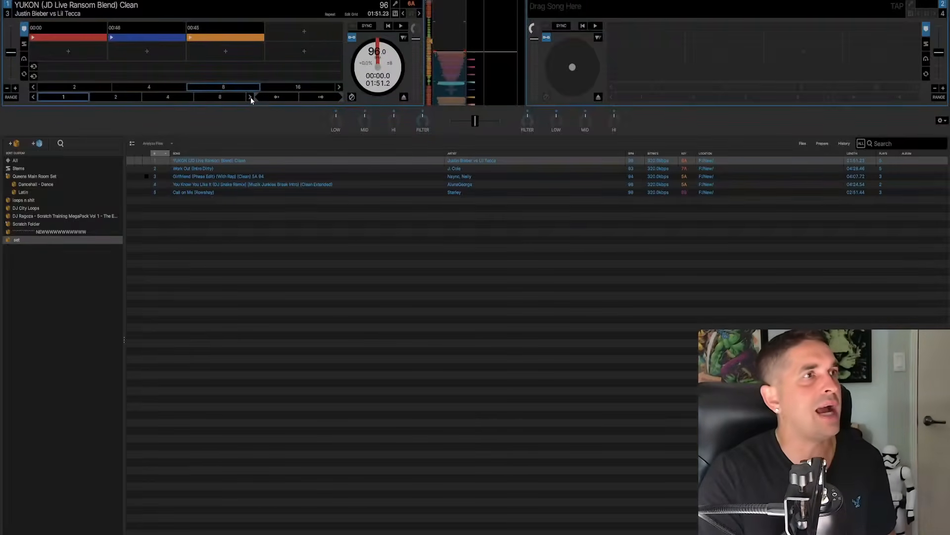
pyautogui.click(225, 97)
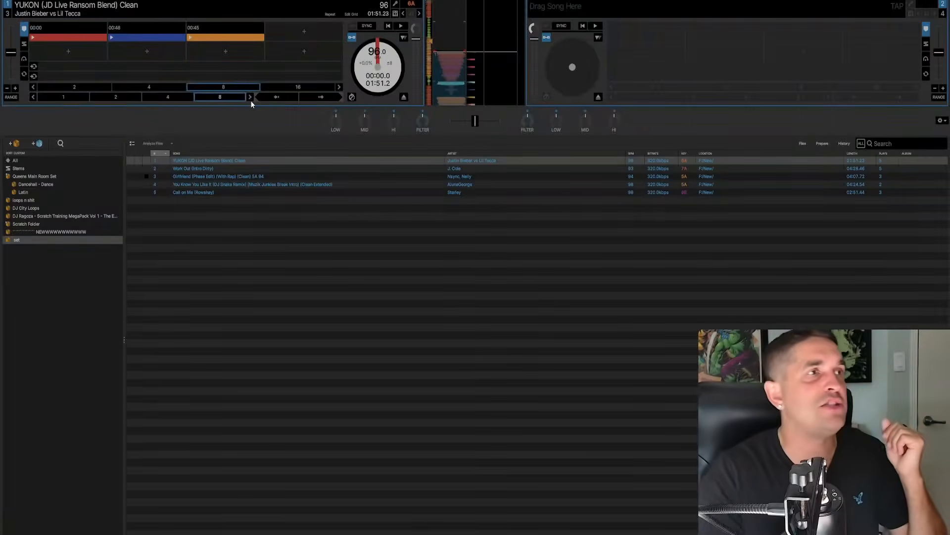
pyautogui.click(250, 97)
pyautogui.click(226, 97)
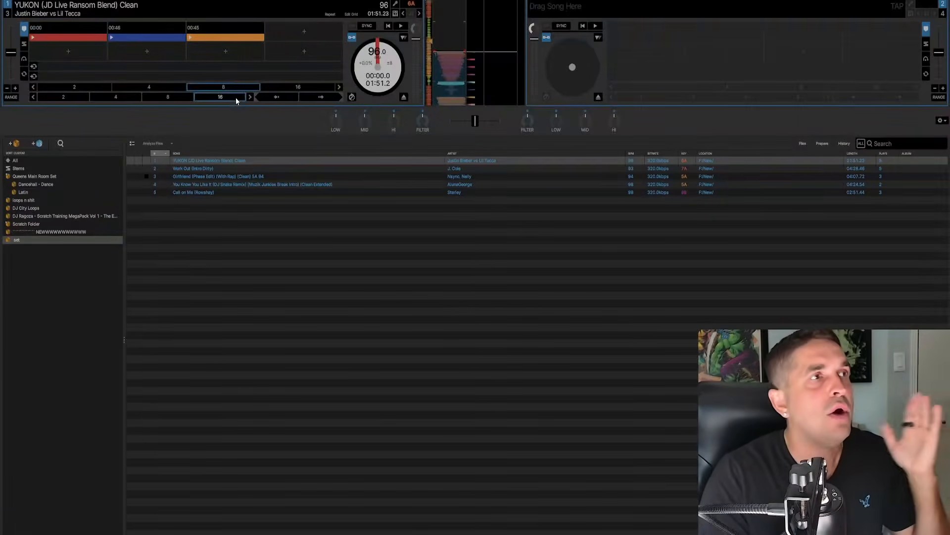
# Beat jump deck 1 forward twice by 16, setting cue points in slot 6 at 00:10 and slot 7 at 00:20.
pyautogui.click(315, 98)
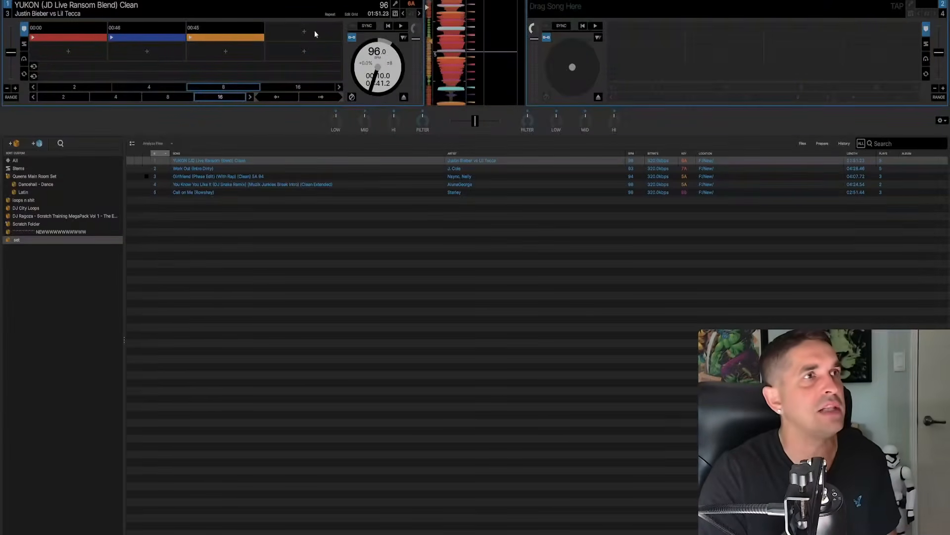
pyautogui.click(161, 55)
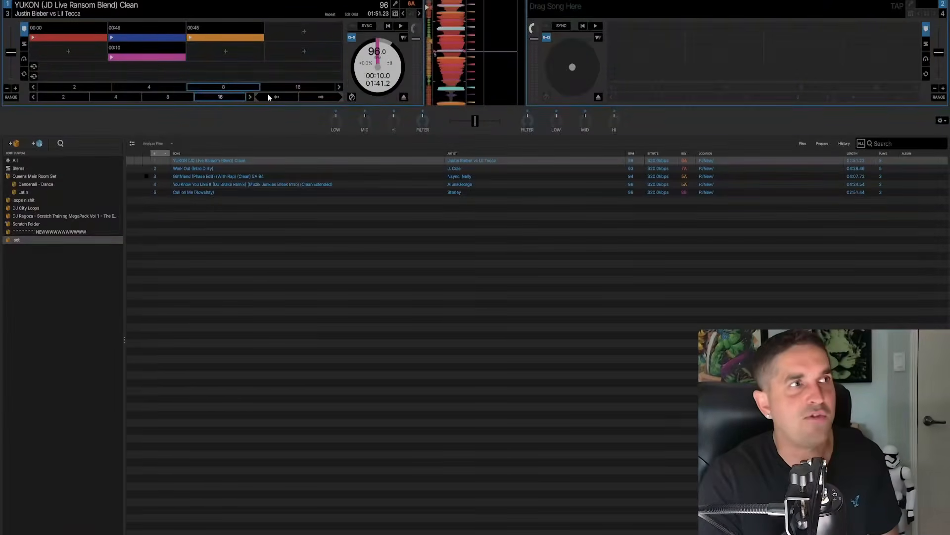
pyautogui.click(328, 99)
pyautogui.click(225, 53)
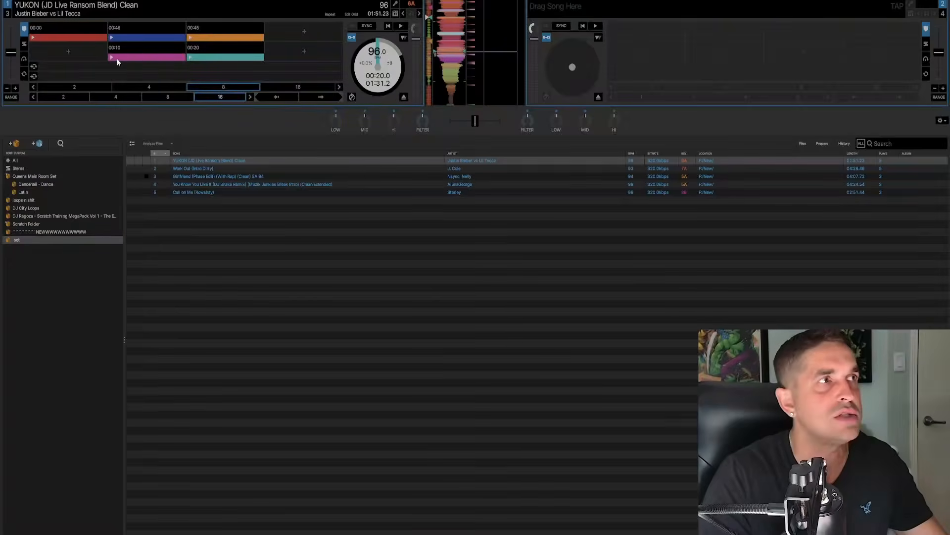
# Rearrange deck 1's cue points with pink in slot 2, teal in slot 3, orange in slot 7 and blue in slot 8.
pyautogui.moveTo(180, 49); pyautogui.dragTo(128, 22)
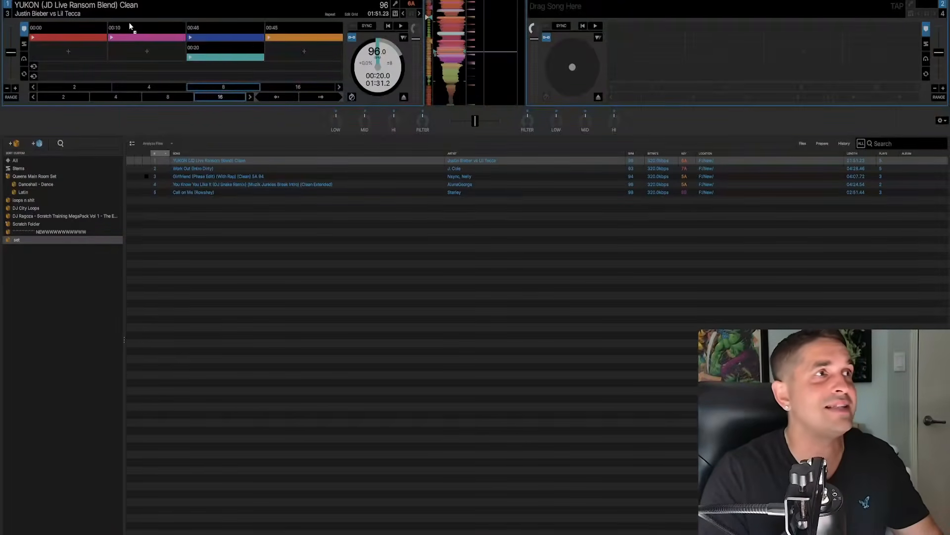
pyautogui.moveTo(221, 48); pyautogui.dragTo(221, 35)
pyautogui.moveTo(305, 29); pyautogui.dragTo(304, 52)
pyautogui.moveTo(76, 49); pyautogui.dragTo(194, 55)
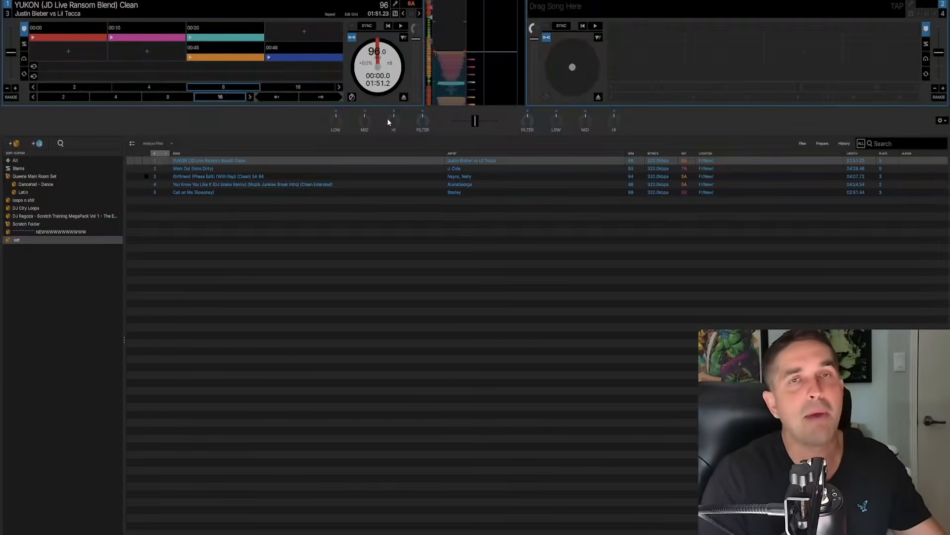
# Trigger deck 1's pink, teal, orange and blue cue points to jump between their positions.
pyautogui.press('2')
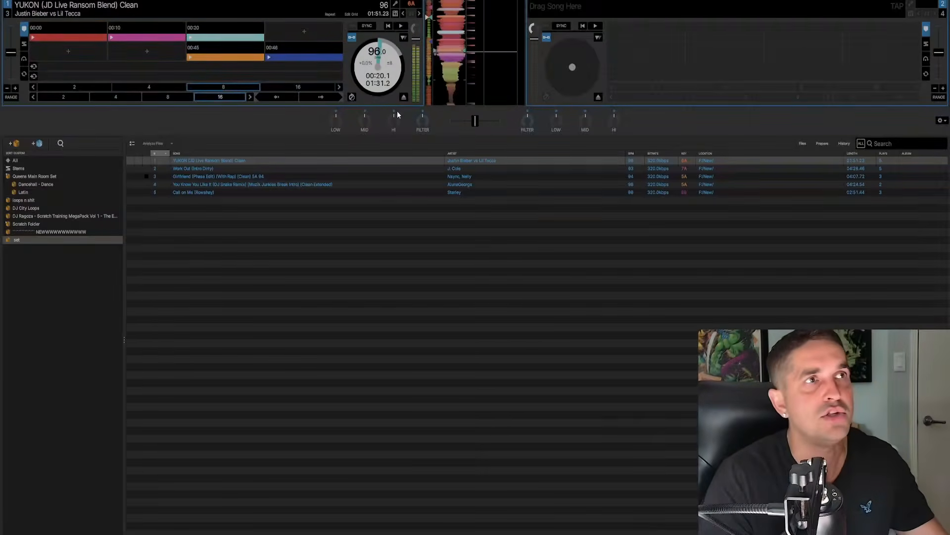
pyautogui.press('3')
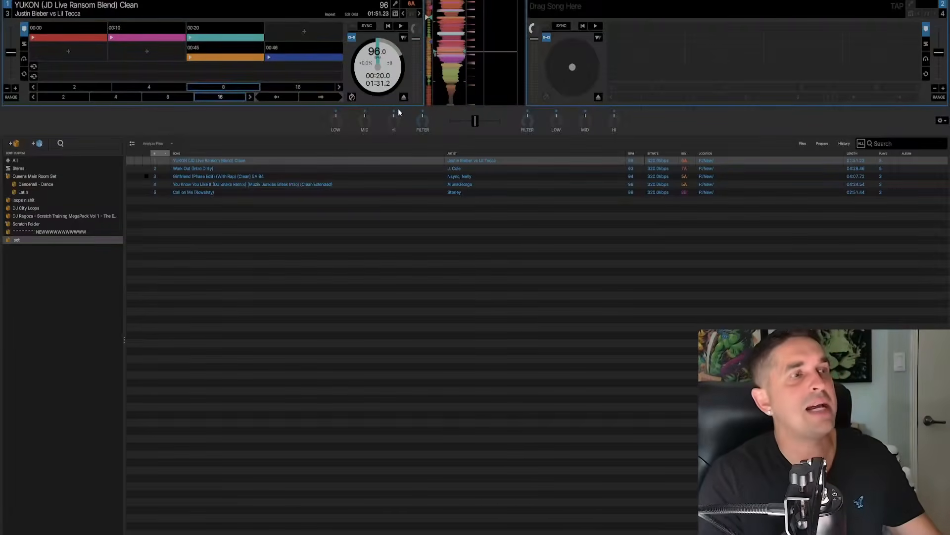
pyautogui.click(263, 58)
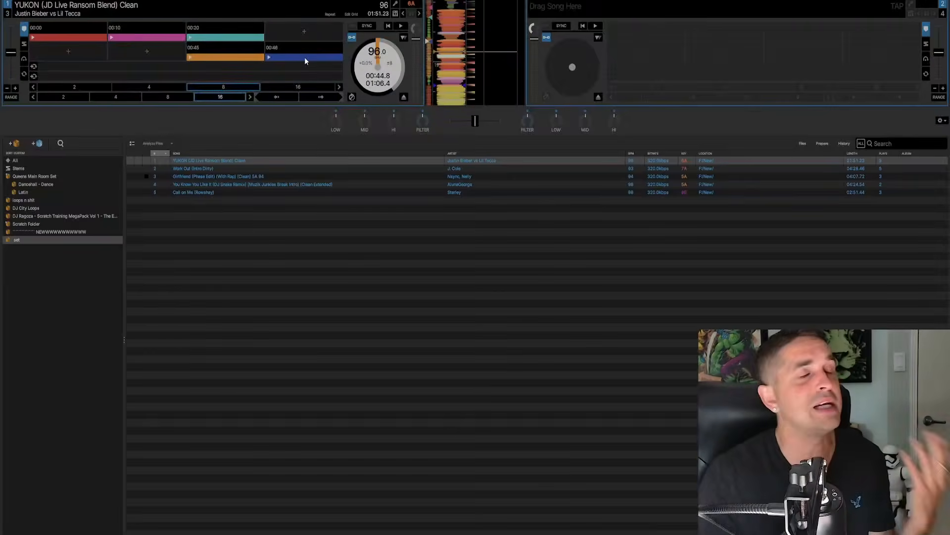
pyautogui.click(254, 58)
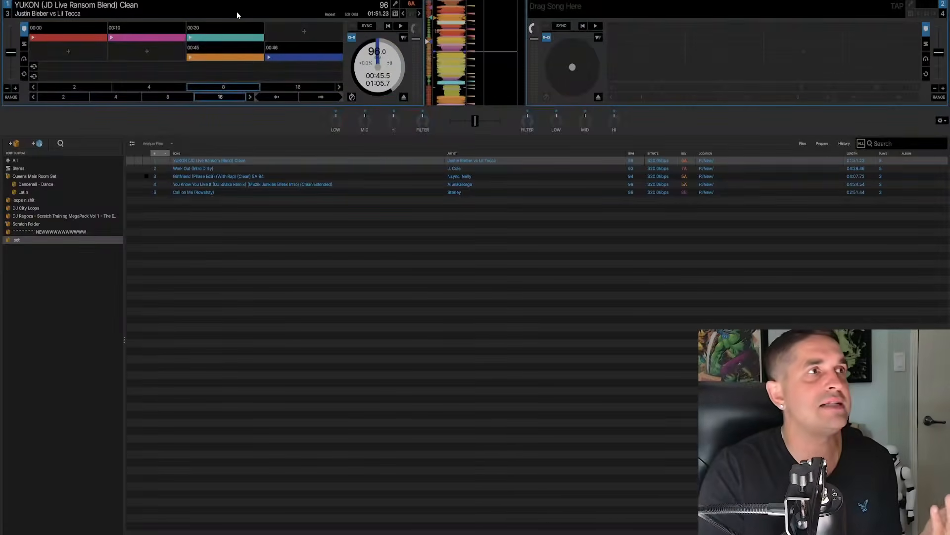
# Try the blue cue point in slot 5 on deck 1 and return it to slot 8.
pyautogui.moveTo(225, 47); pyautogui.dragTo(67, 51)
pyautogui.moveTo(319, 28); pyautogui.dragTo(225, 52)
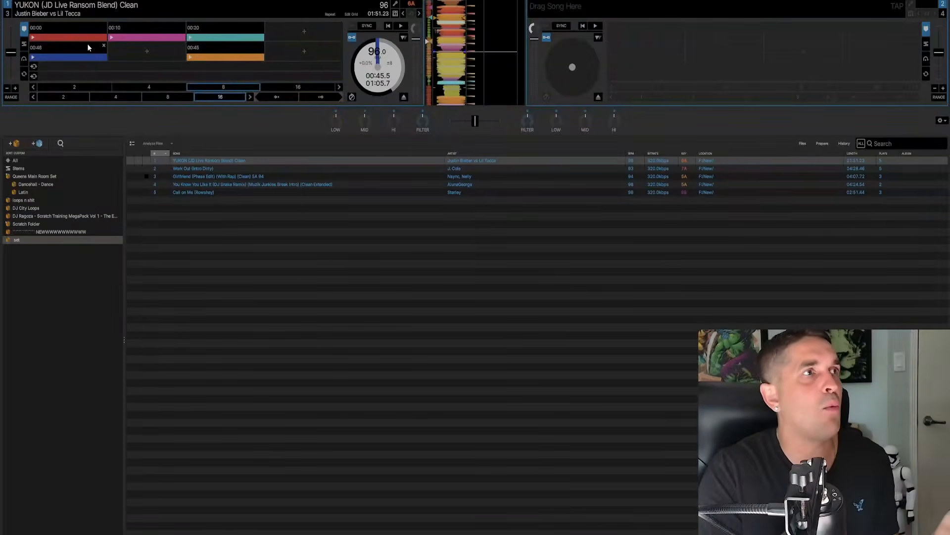
pyautogui.moveTo(87, 47); pyautogui.dragTo(276, 55)
pyautogui.moveTo(296, 49)
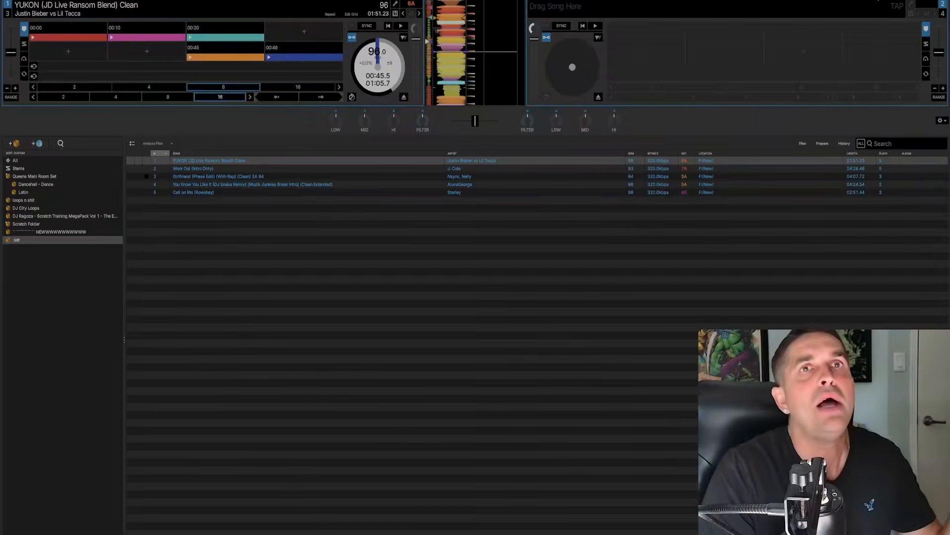
# Set deck 1's beat jump size to 32 and jump forward from the first cue point to 00:20.
pyautogui.click(249, 97)
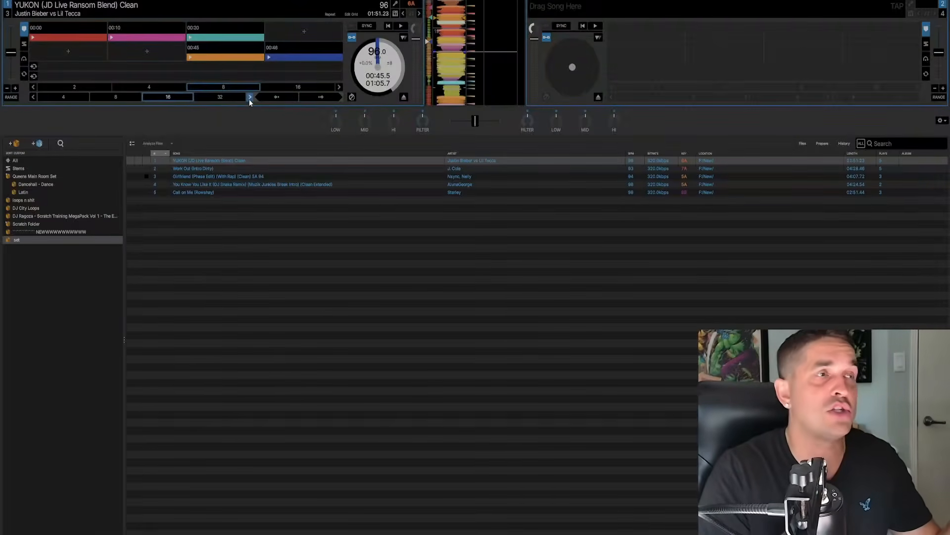
pyautogui.click(221, 98)
pyautogui.click(64, 37)
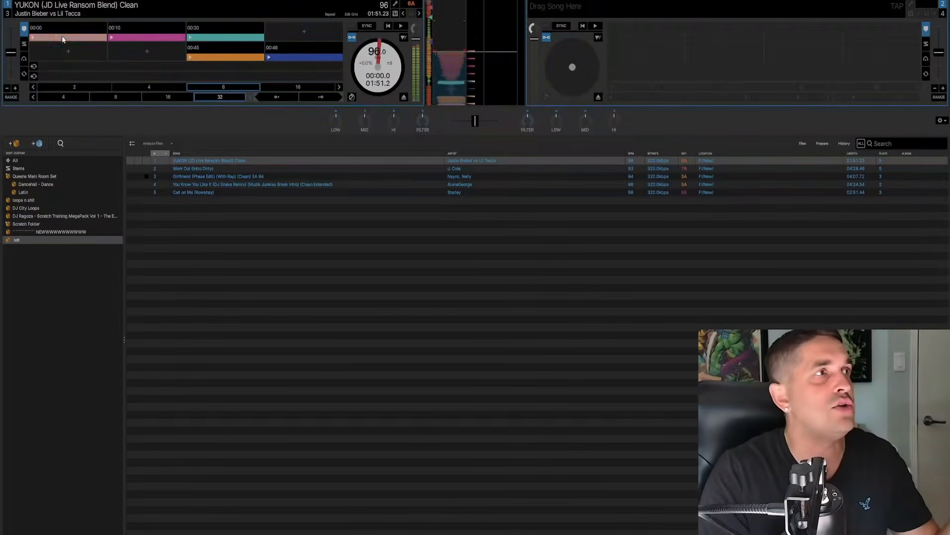
pyautogui.click(324, 98)
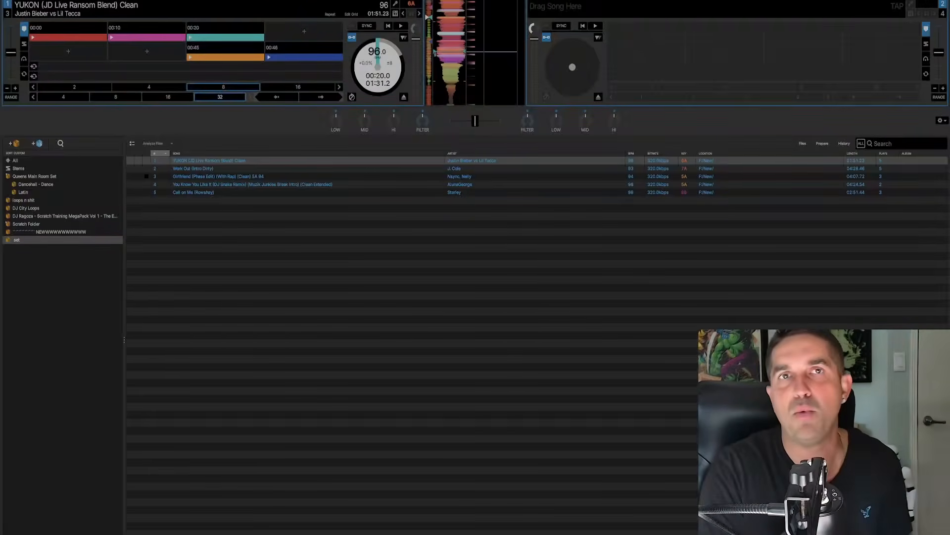
pyautogui.click(814, 1)
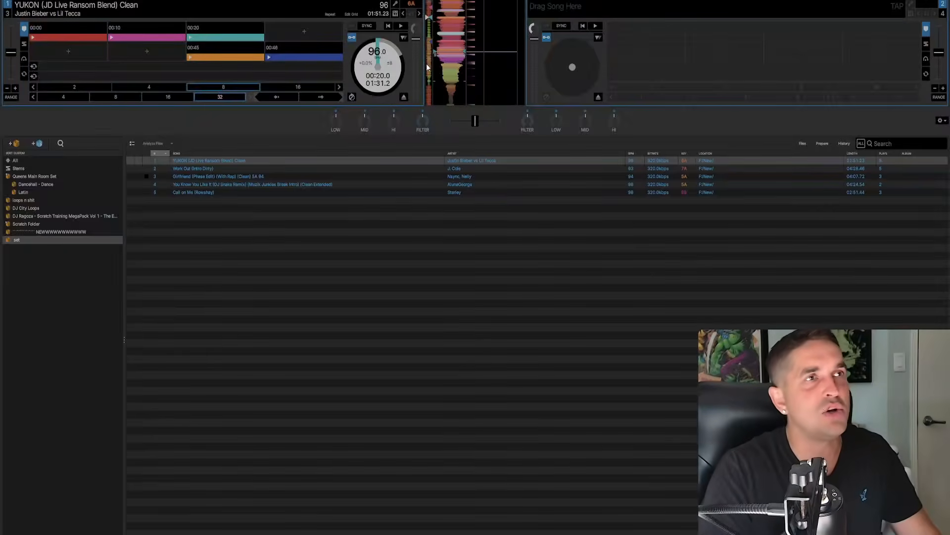
# Play deck 1, load the same YUKON track onto deck 2 as an instant double, and stop playback.
pyautogui.press('space')
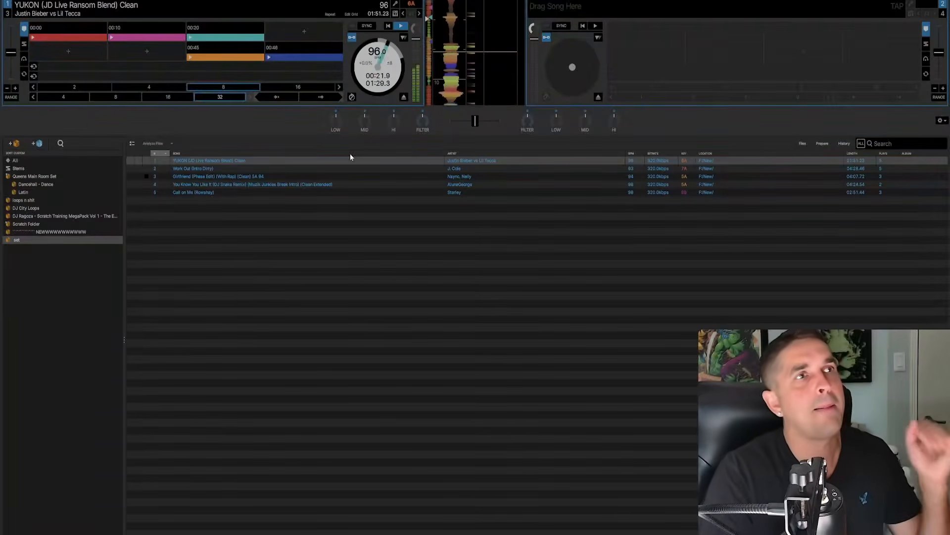
pyautogui.click(297, 161)
pyautogui.hotkey('shift', 'Right')
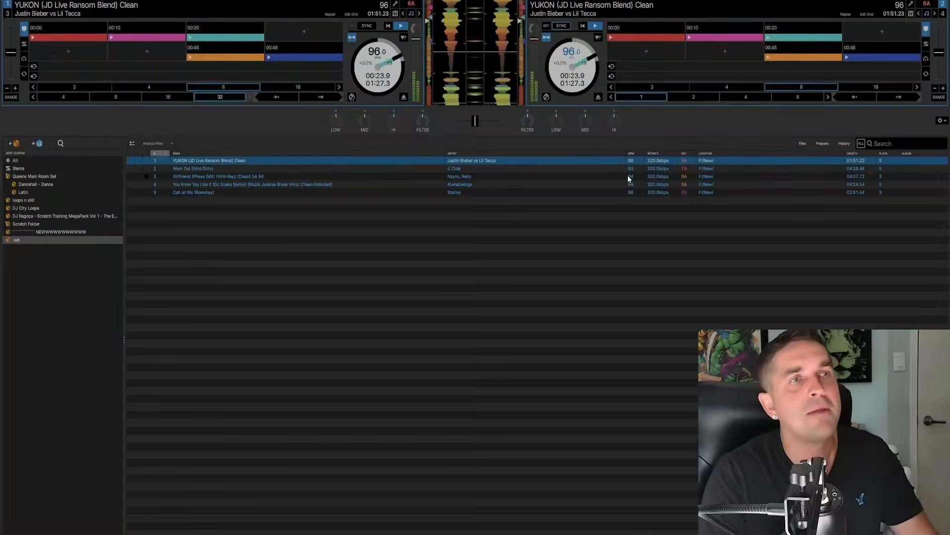
pyautogui.press('space')
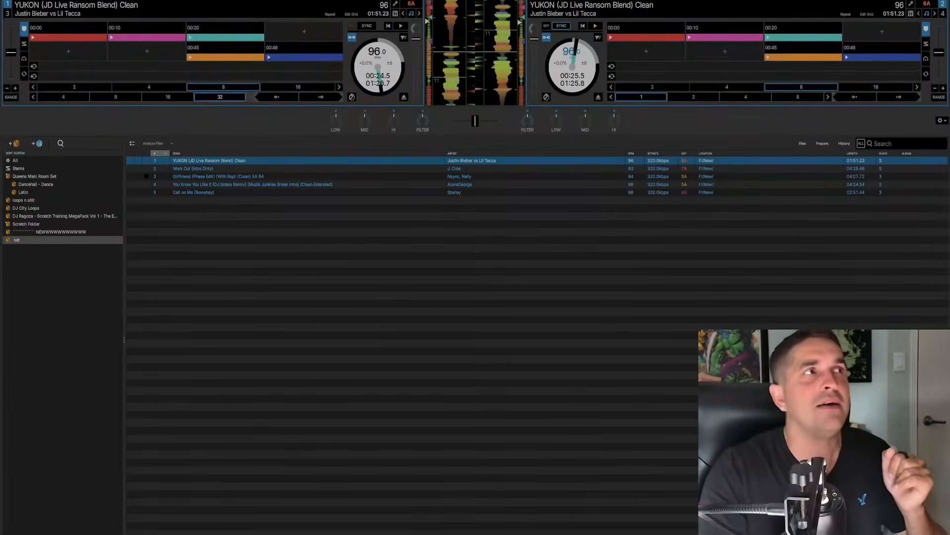
# Show the effects section, turn on Delay for deck 1, and start and stop the track to hear it.
pyautogui.hotkey('ctrl', 'f')
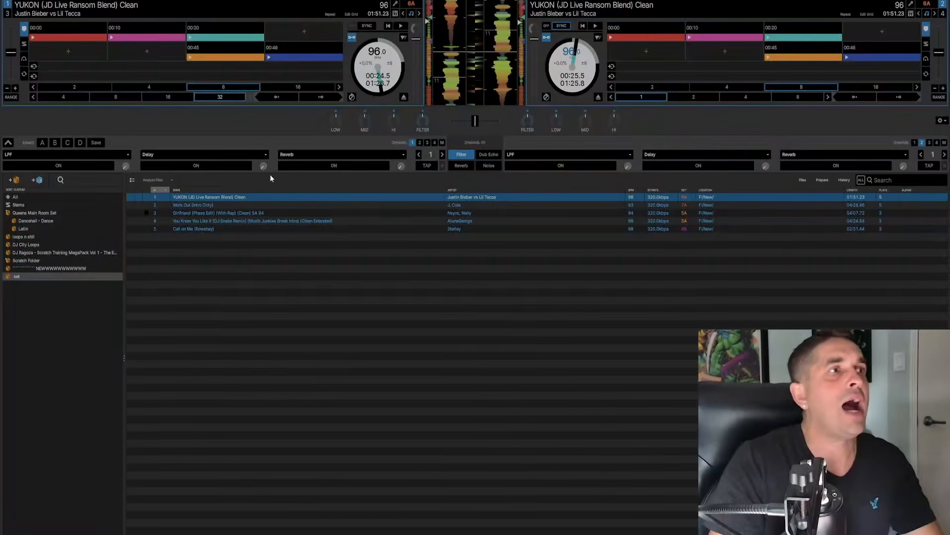
pyautogui.click(210, 166)
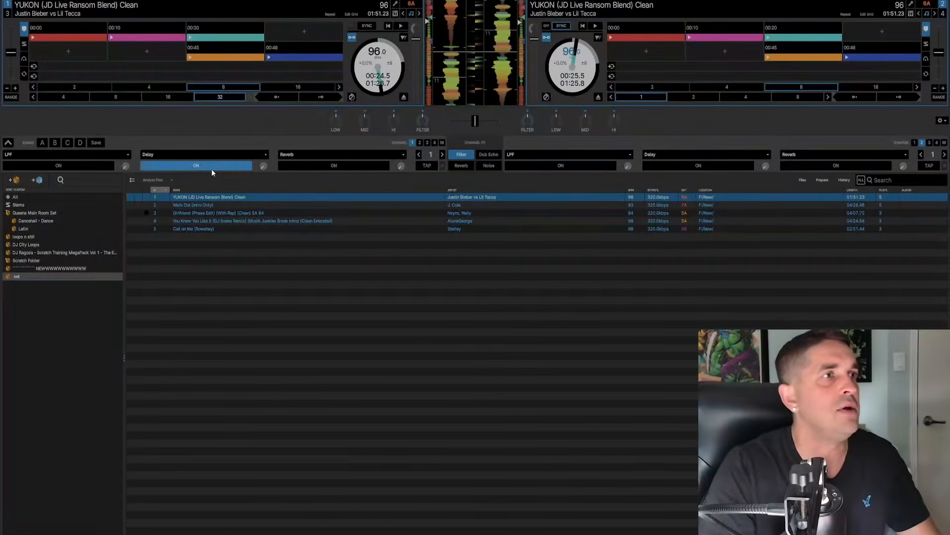
pyautogui.press('w')
pyautogui.press('w')
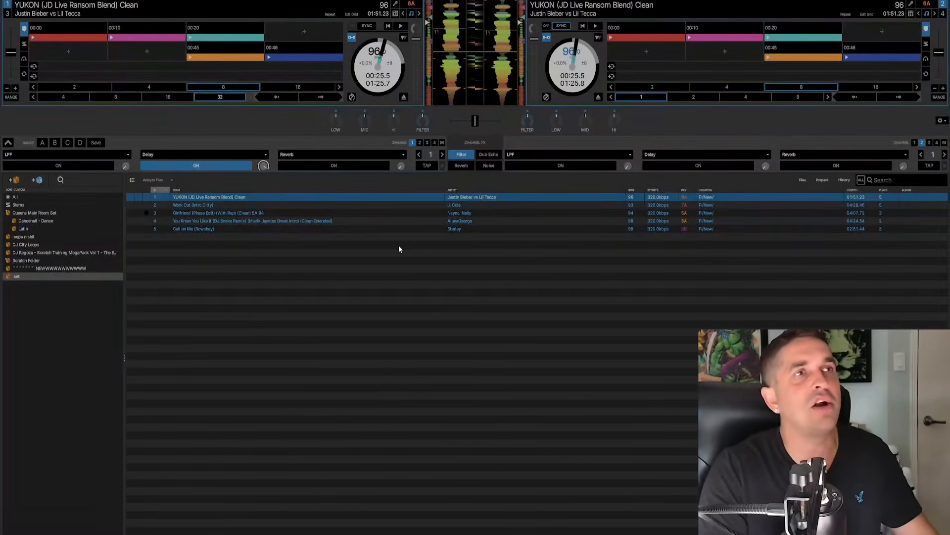
pyautogui.press('w')
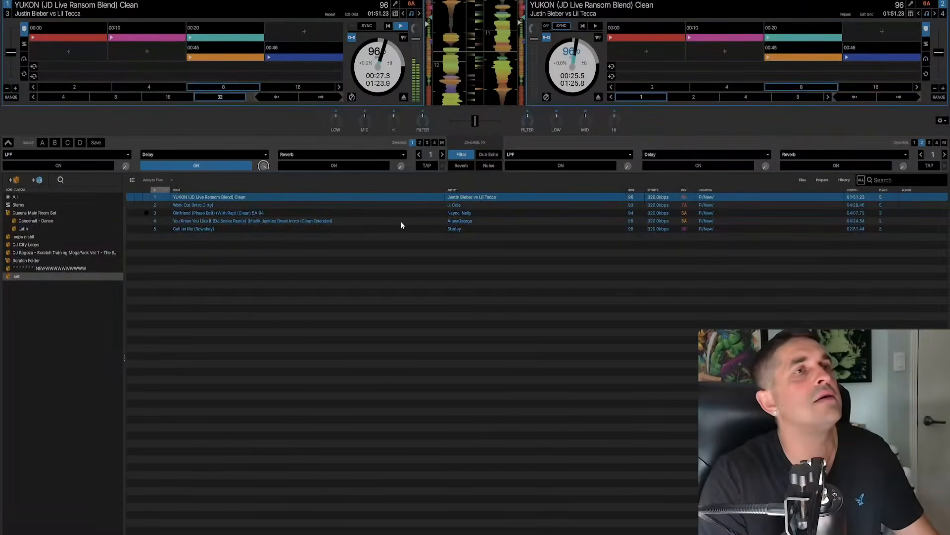
pyautogui.press('w')
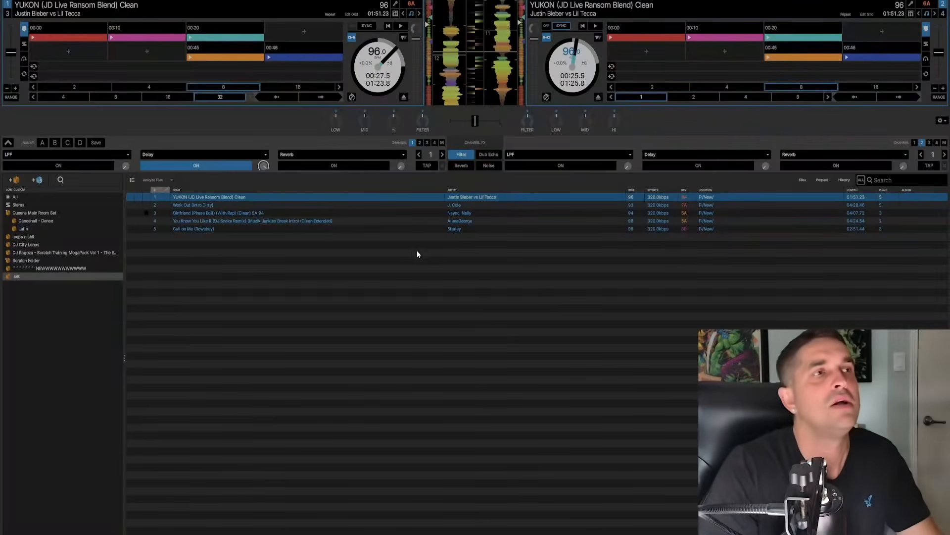
# Load Work Out (Intro Dirty) from the set crate onto deck 1 with Delay still on.
pyautogui.press('Down')
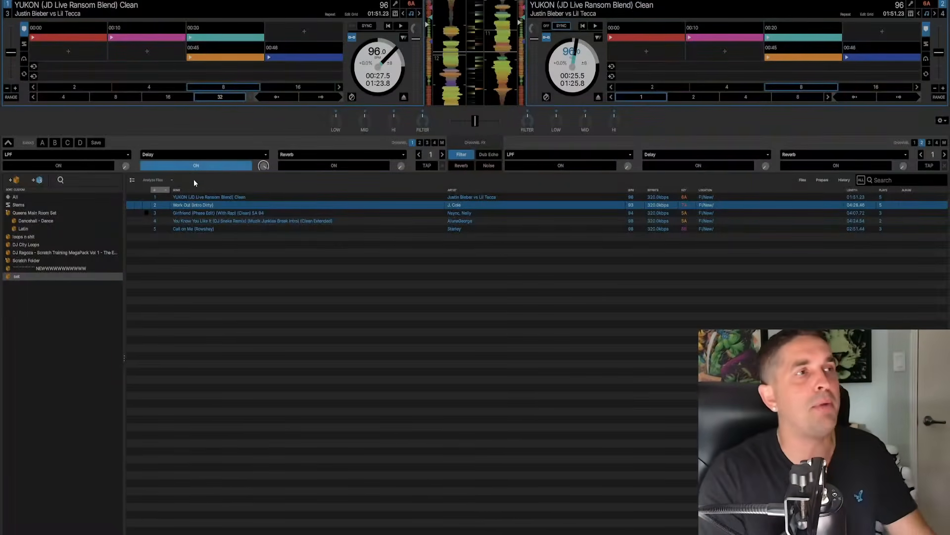
pyautogui.click(201, 164)
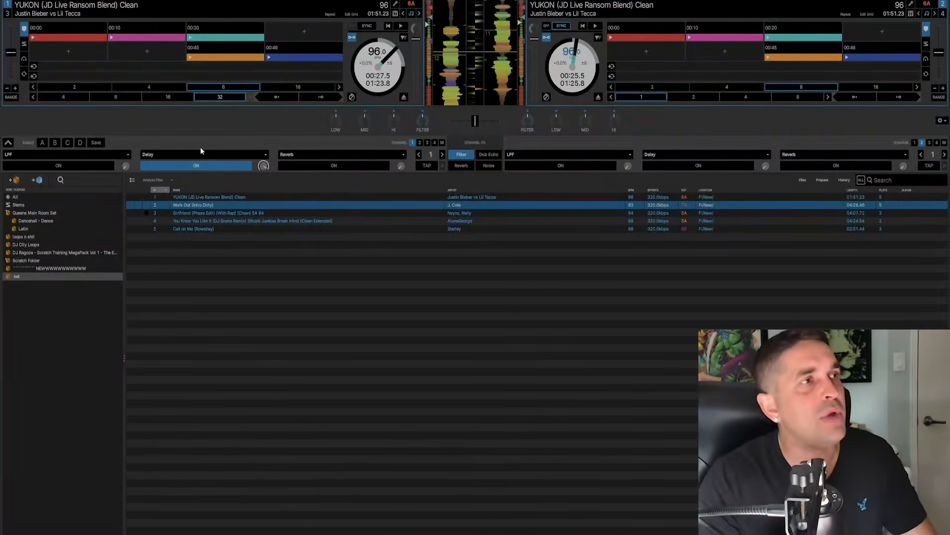
pyautogui.moveTo(363, 203); pyautogui.dragTo(173, 50)
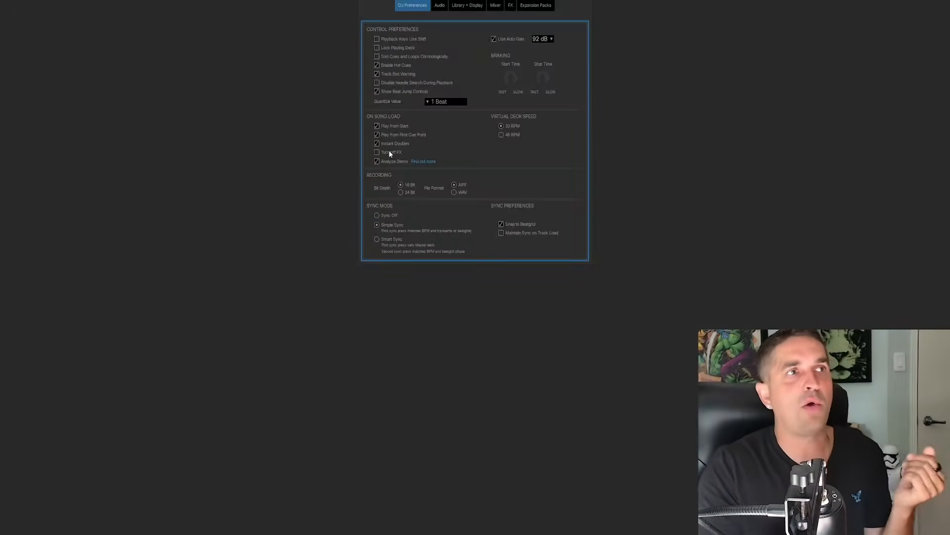
# Enable Turn off FX among the On Song Load options in the DJ preferences.
pyautogui.click(378, 153)
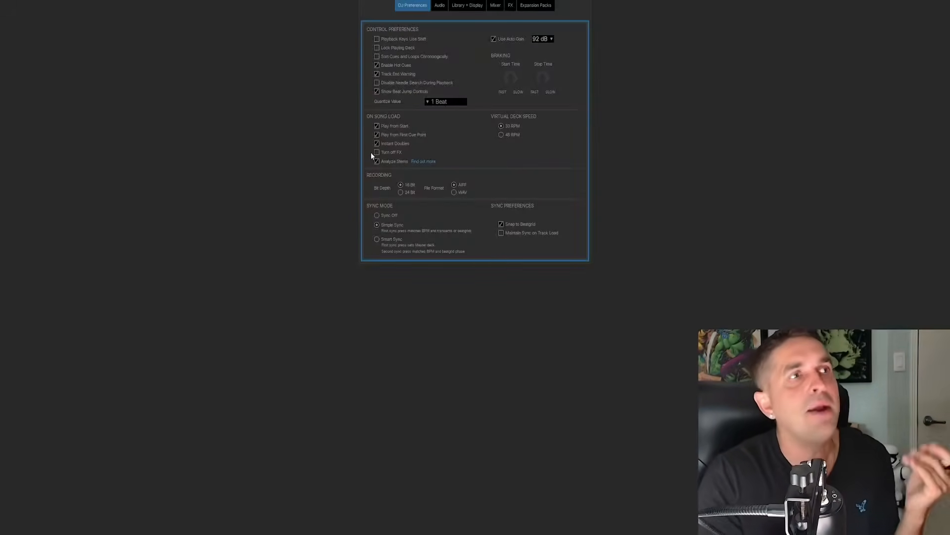
pyautogui.click(377, 153)
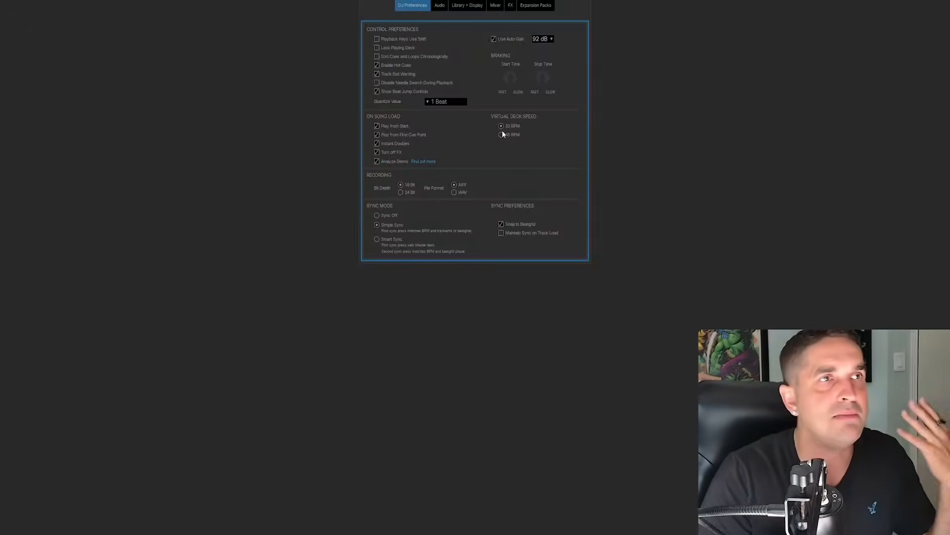
# Switch Use Auto Gain off and back on, and disable Turn off FX among the On Song Load options.
pyautogui.click(494, 39)
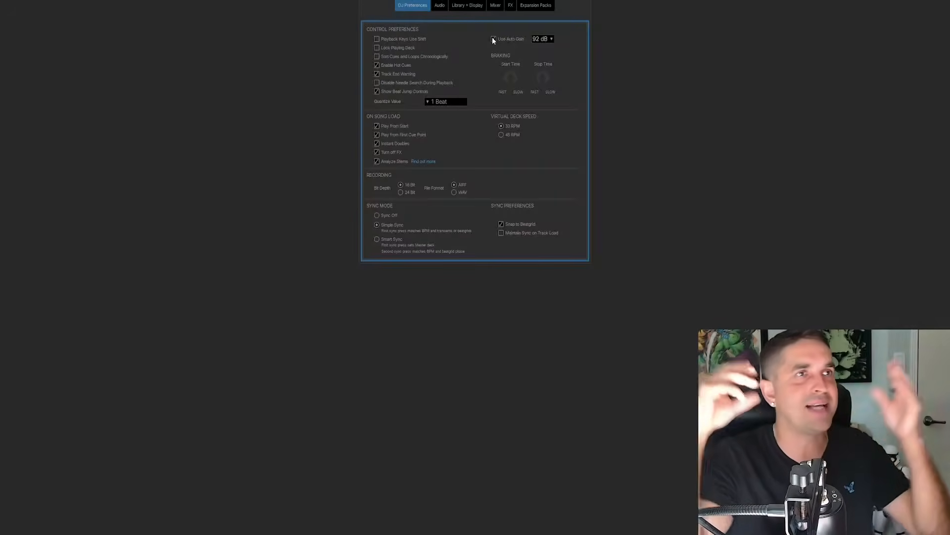
pyautogui.click(493, 39)
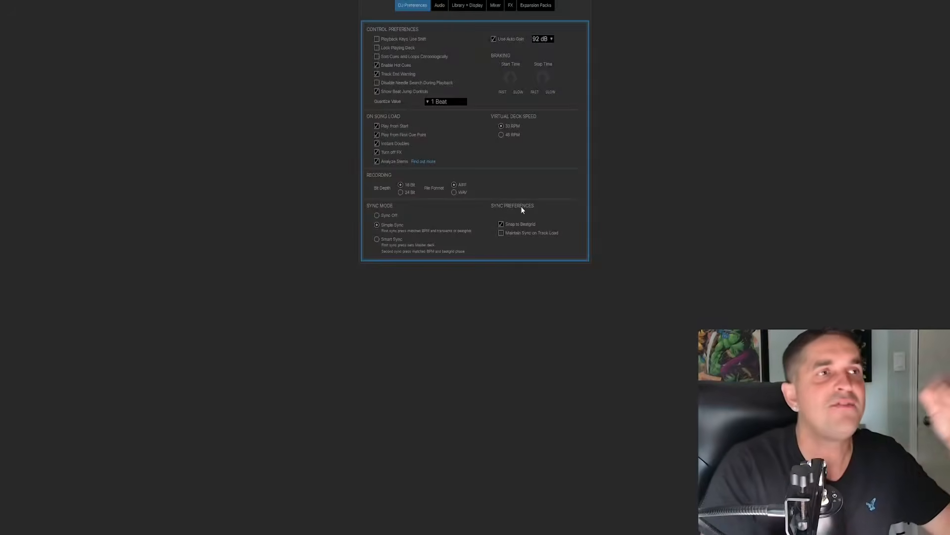
pyautogui.click(501, 223)
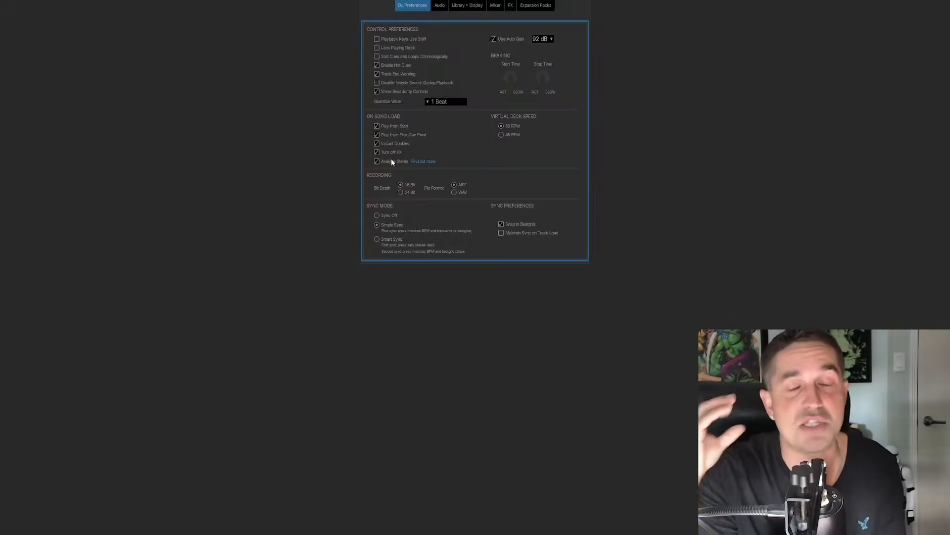
pyautogui.click(377, 152)
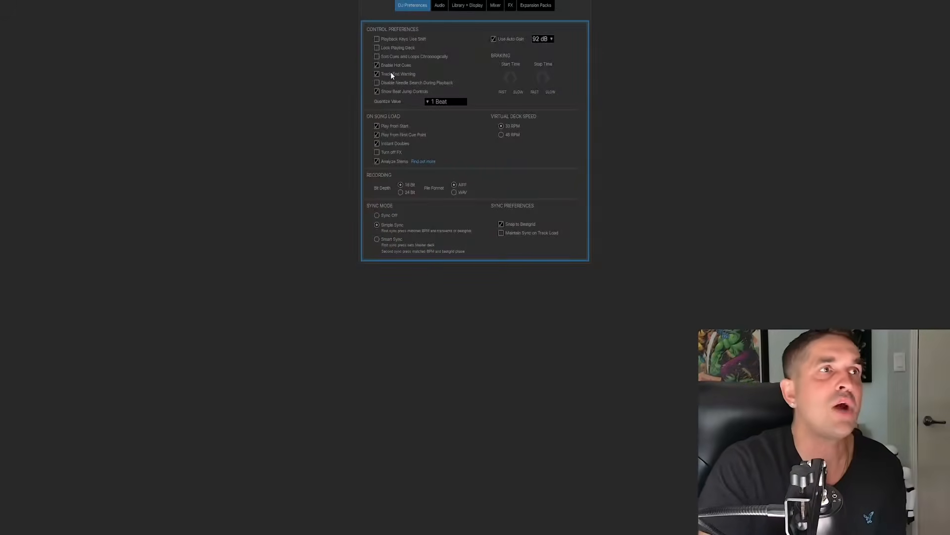
pyautogui.click(377, 48)
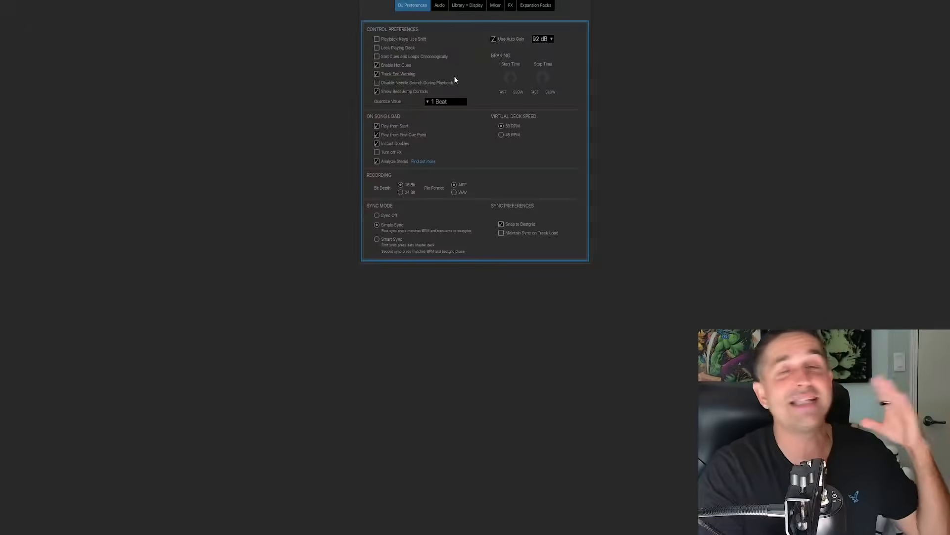
# Set the USB buffer size (latency) to 2 ms in the audio preferences and apply it.
pyautogui.click(440, 8)
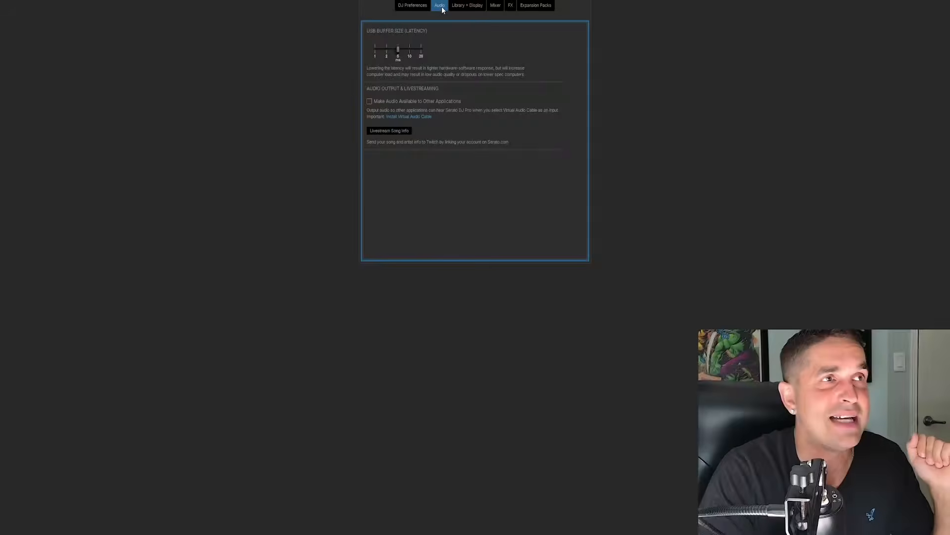
pyautogui.moveTo(400, 47); pyautogui.dragTo(388, 50)
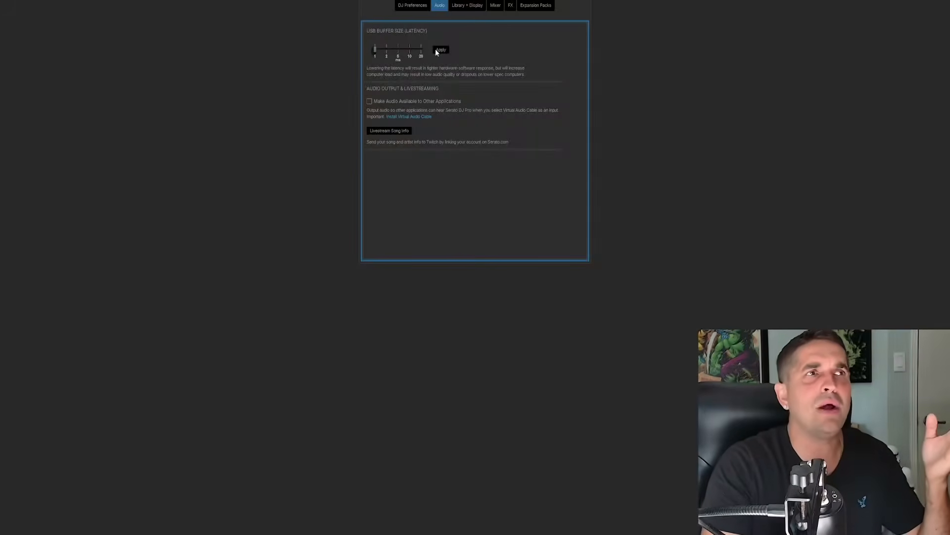
pyautogui.moveTo(375, 49); pyautogui.dragTo(395, 53)
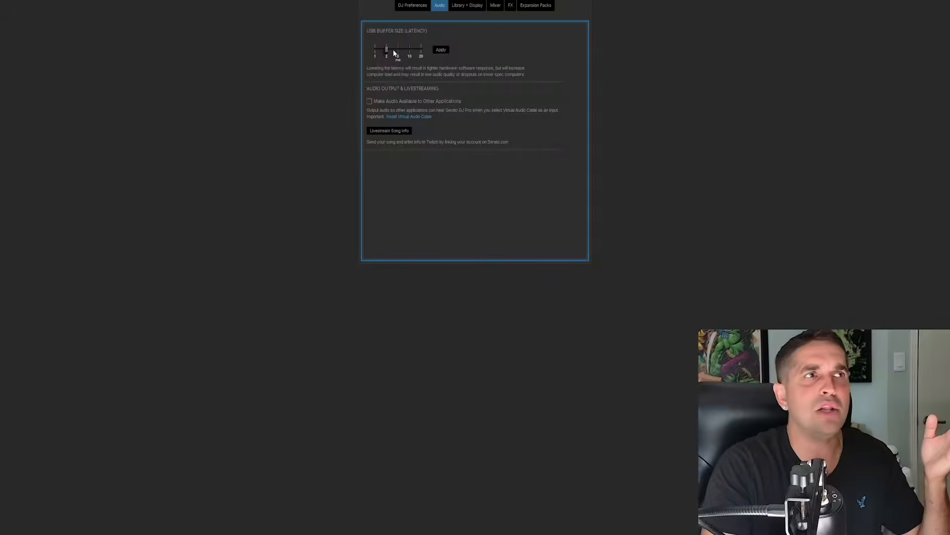
pyautogui.click(438, 50)
# Try a USB buffer size of 5 ms and return it to 2 ms.
pyautogui.moveTo(386, 48); pyautogui.dragTo(368, 58)
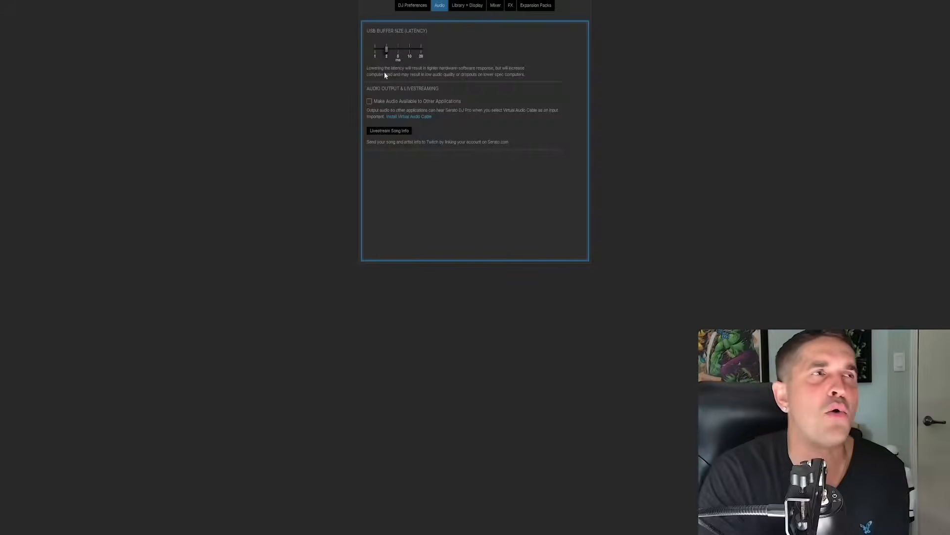
pyautogui.moveTo(399, 48)
pyautogui.mouseDown()
pyautogui.moveTo(376, 51)
pyautogui.moveTo(399, 53)
pyautogui.mouseUp()
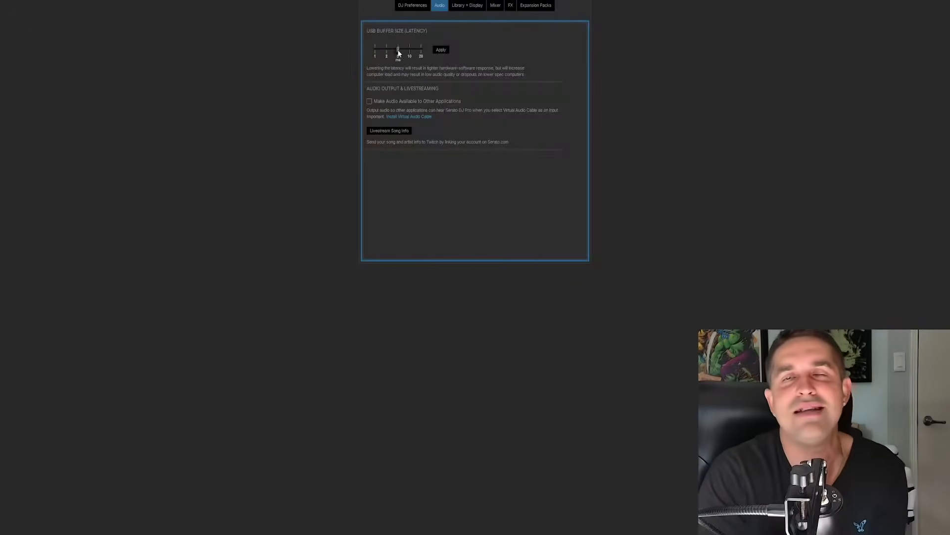
pyautogui.click(441, 50)
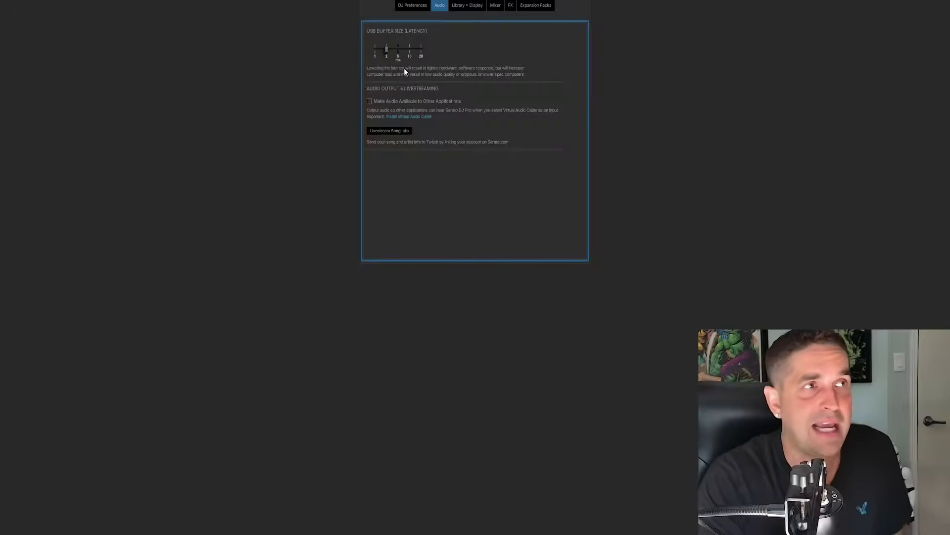
# Try to enable Make Audio Available to Other Applications and decline the Virtual Audio Cable download.
pyautogui.click(370, 101)
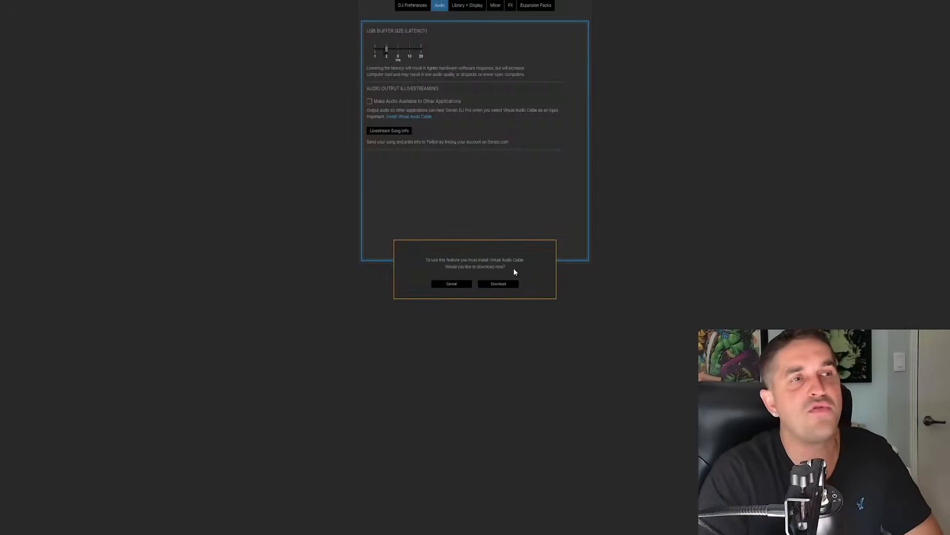
pyautogui.click(451, 284)
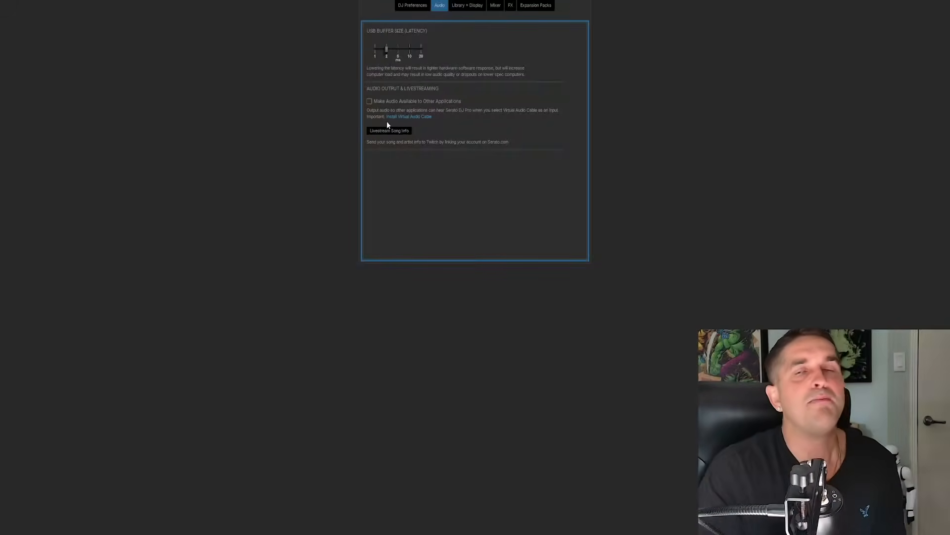
# Turn off Show iTunes Library in the Library + Display preferences.
pyautogui.click(465, 6)
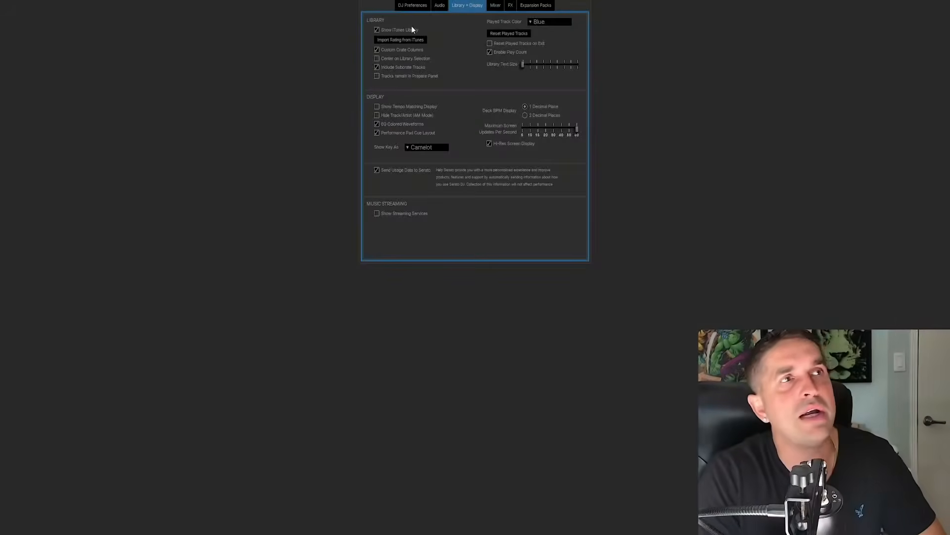
pyautogui.click(377, 31)
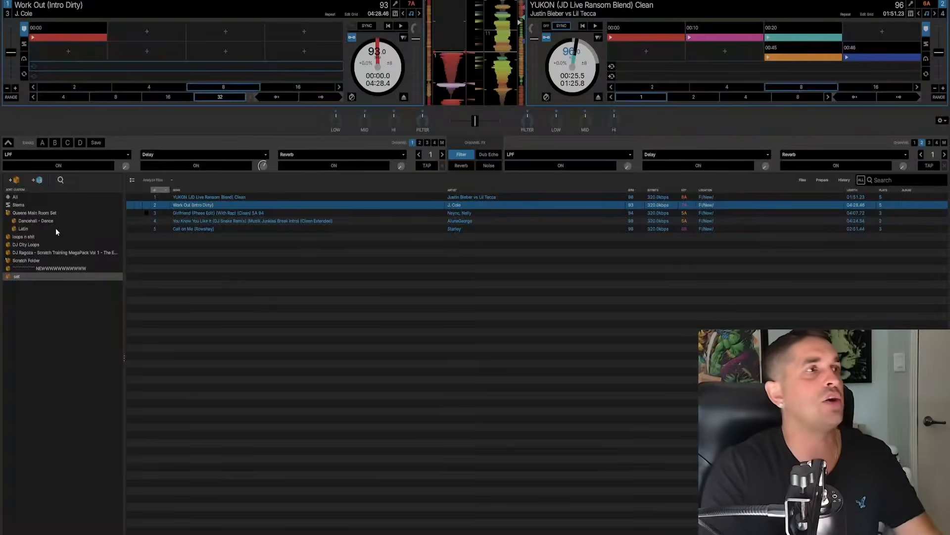
# Open the DJ City Loops crate and hide its Bitrate column in the track list.
pyautogui.click(30, 246)
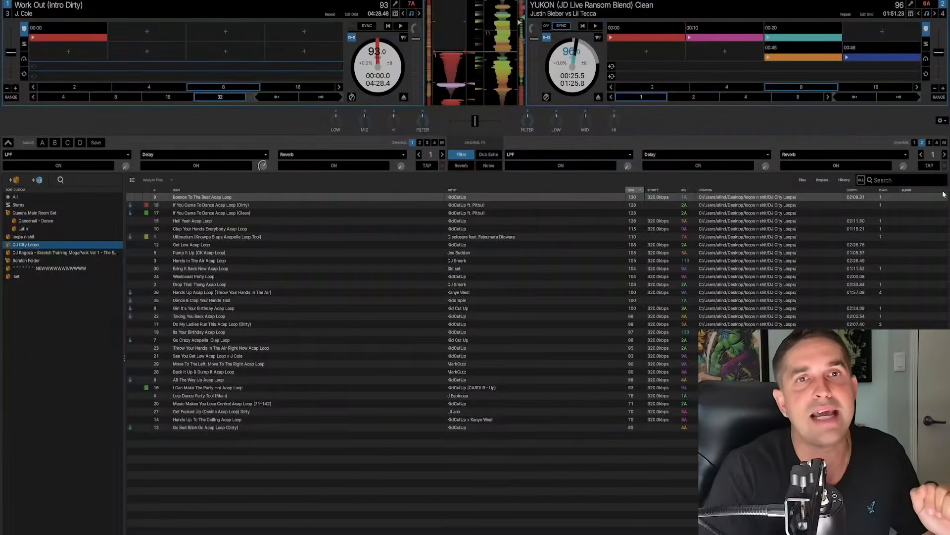
pyautogui.rightClick(656, 190)
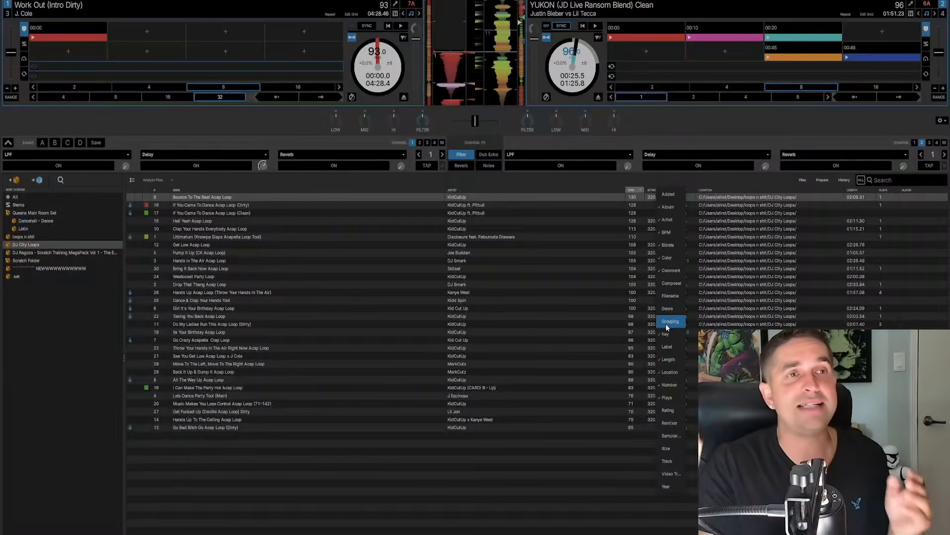
pyautogui.click(620, 322)
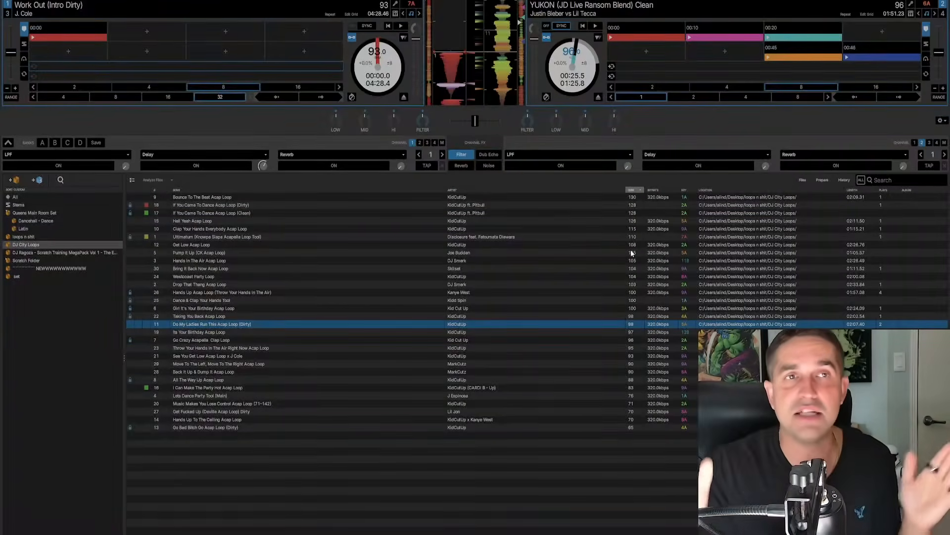
pyautogui.rightClick(660, 193)
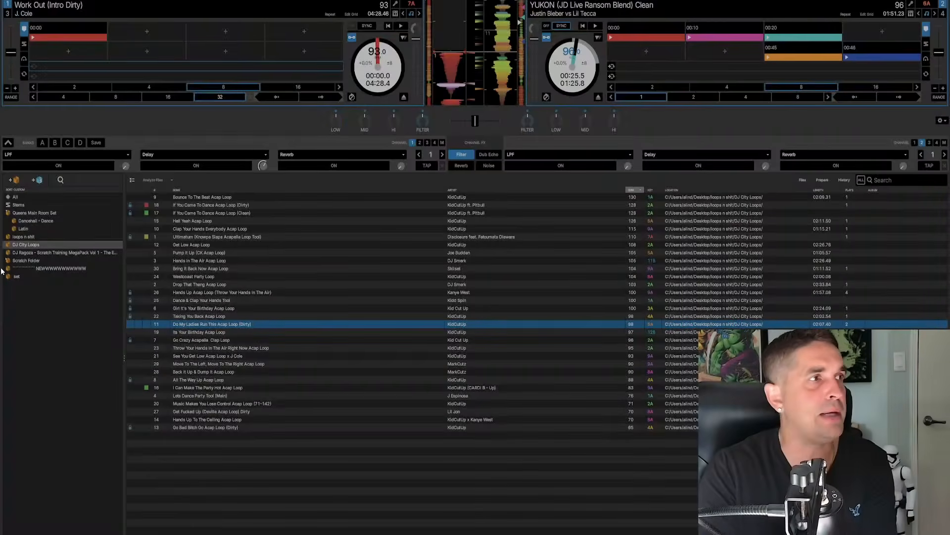
# Compare the column layouts of the NEW crate, the DJ Ragoza scratch training crate and the DJ City Loops crate.
pyautogui.click(42, 268)
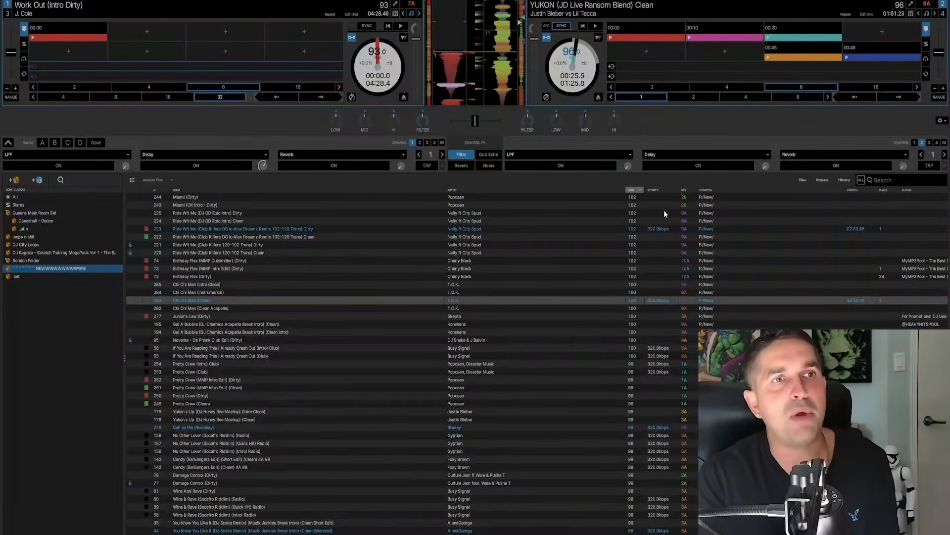
pyautogui.click(661, 198)
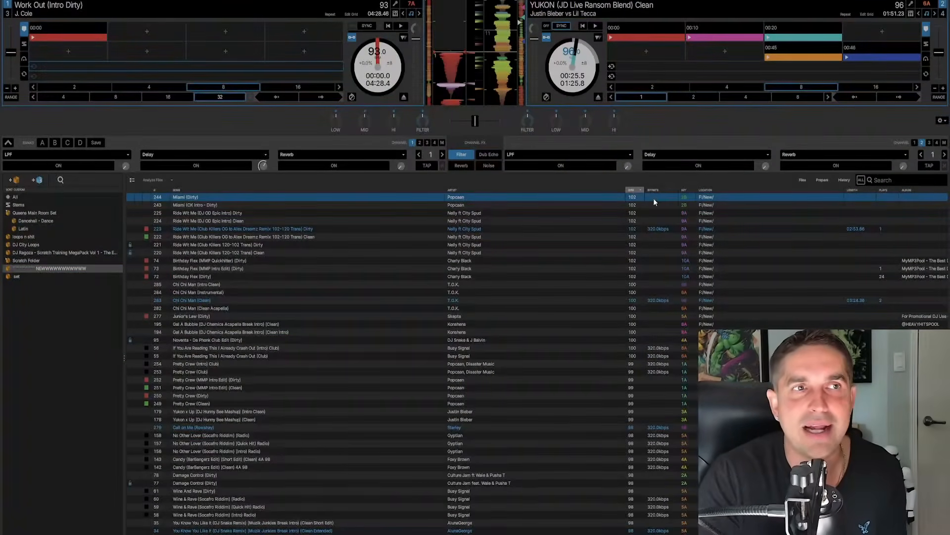
pyautogui.click(599, 292)
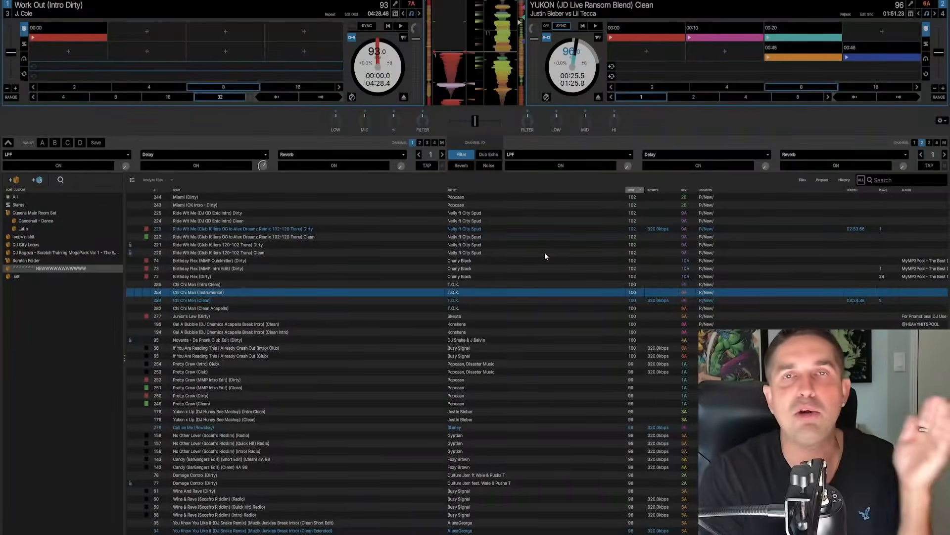
pyautogui.click(42, 253)
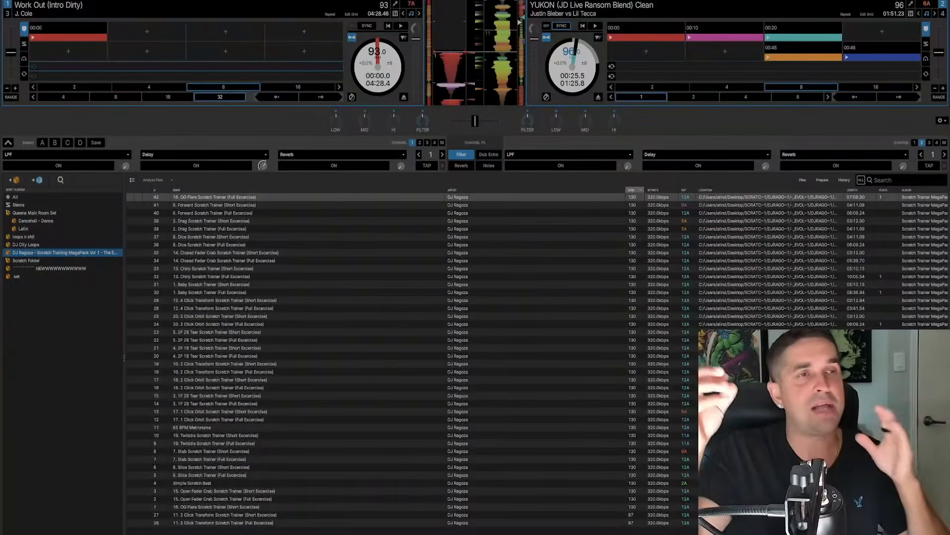
pyautogui.press('Up')
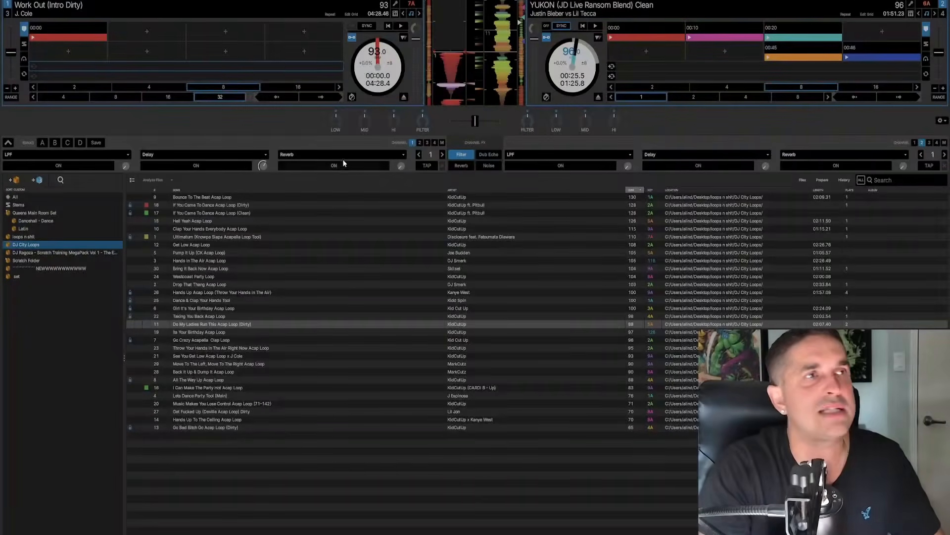
# Expand the Scratch Folder crate to show its subcrates and open the VEKKED subcrate.
pyautogui.click(34, 254)
pyautogui.click(37, 260)
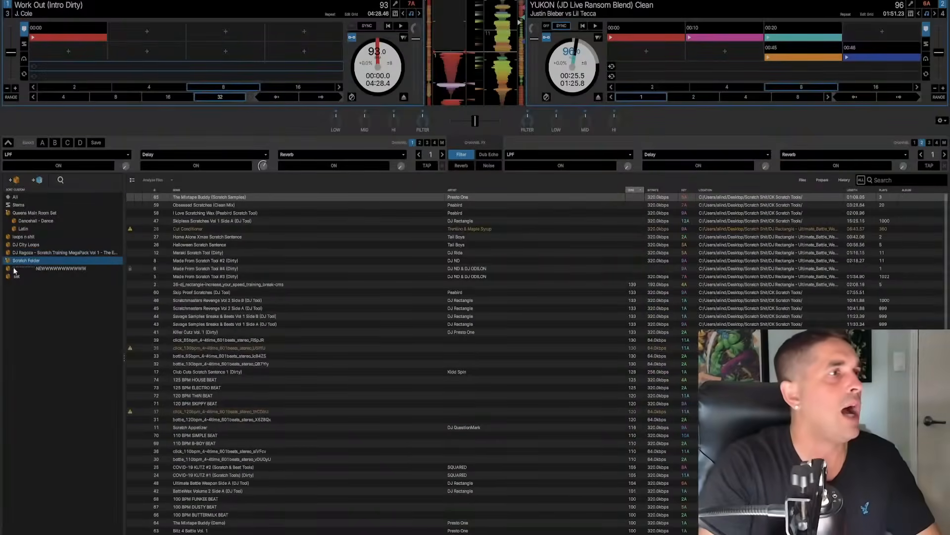
pyautogui.click(8, 261)
pyautogui.click(31, 285)
pyautogui.click(38, 269)
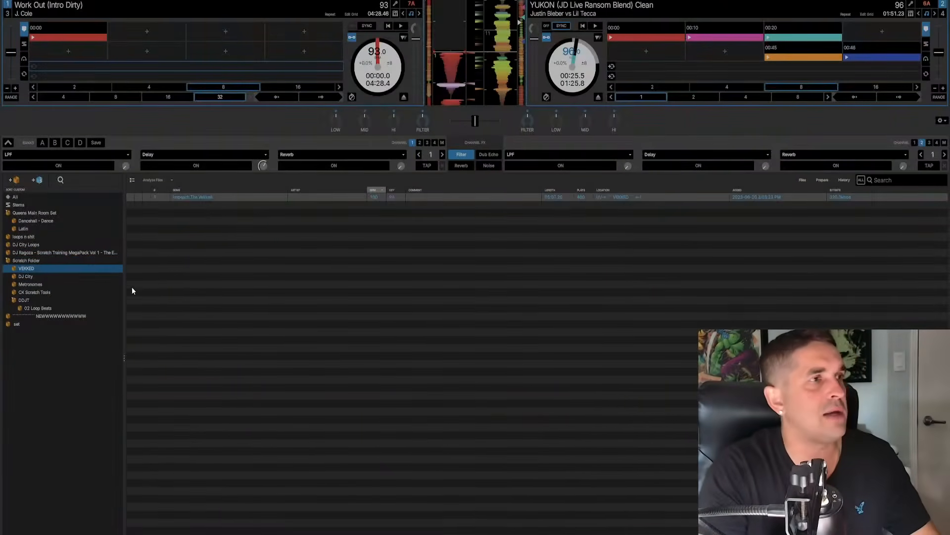
# Look through the Scratch Folder subcrates, including Metronomes, CK Scratch Tools and 02 Loop Beats under DDJT.
pyautogui.click(44, 284)
pyautogui.click(40, 292)
pyautogui.click(43, 284)
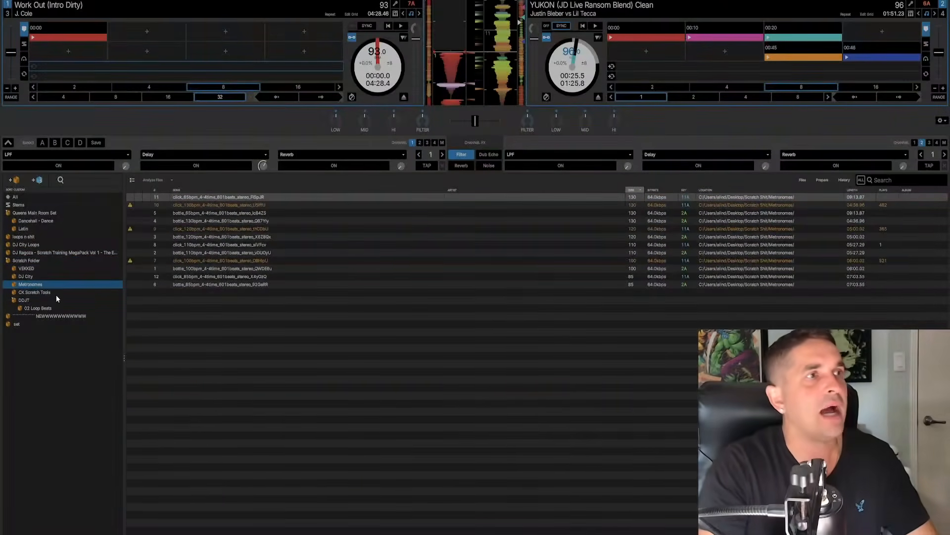
pyautogui.click(52, 301)
pyautogui.click(49, 308)
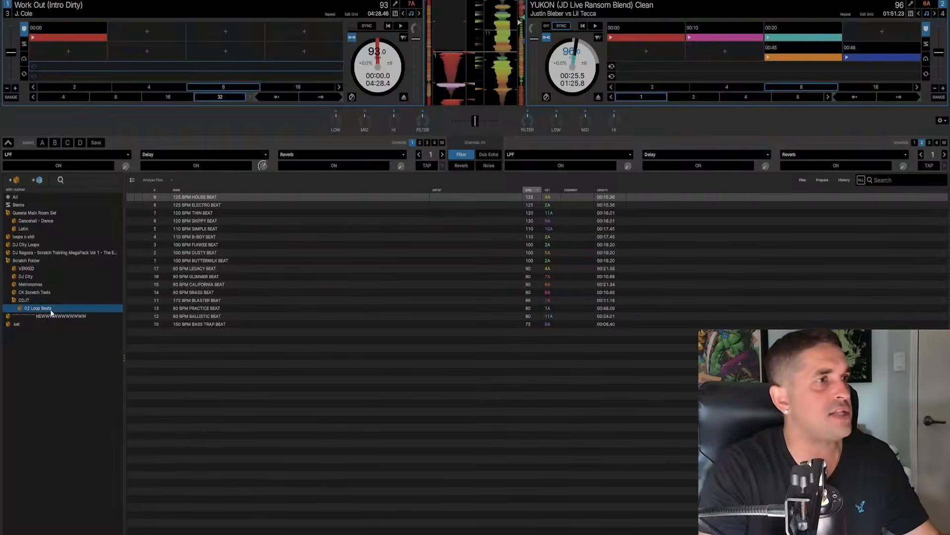
pyautogui.click(48, 300)
pyautogui.click(49, 292)
pyautogui.click(46, 286)
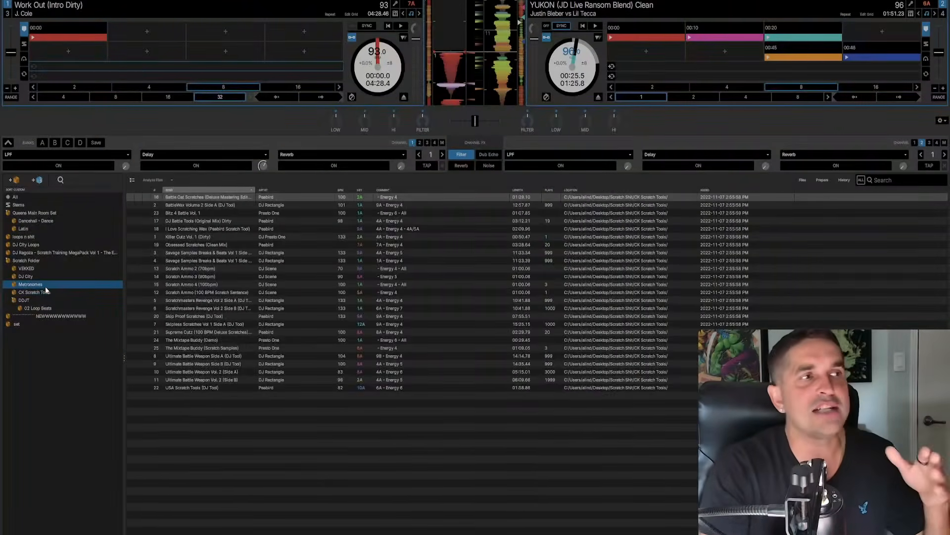
pyautogui.click(49, 278)
# Examine the combined subcrate tracks listed in the parent Scratch Folder crate.
pyautogui.click(31, 261)
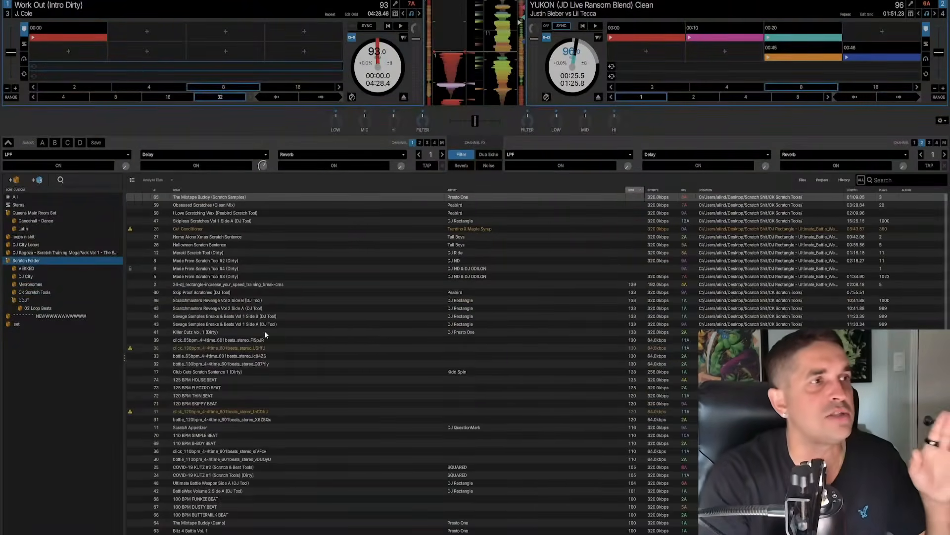
pyautogui.scroll(-5, 267, 327)
pyautogui.scroll(-5, 379, 303)
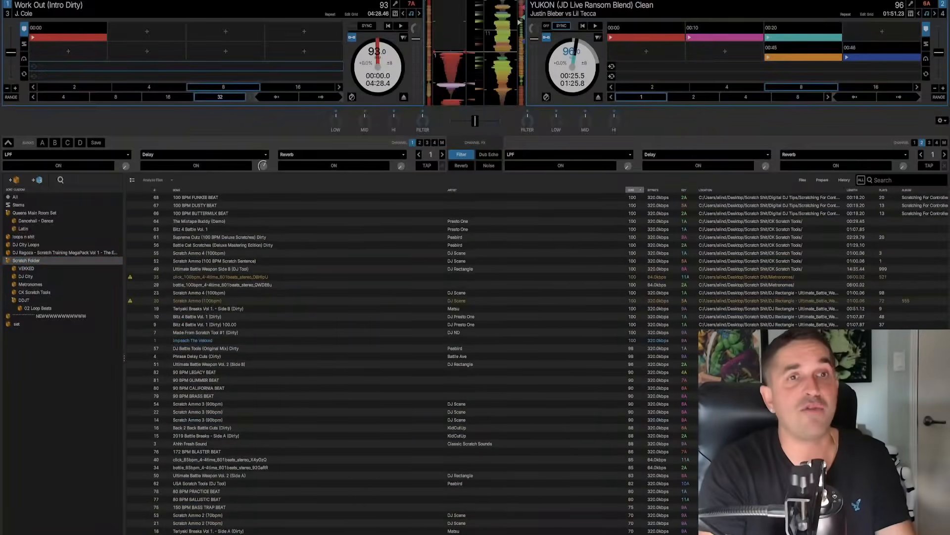
pyautogui.scroll(10, 787, 212)
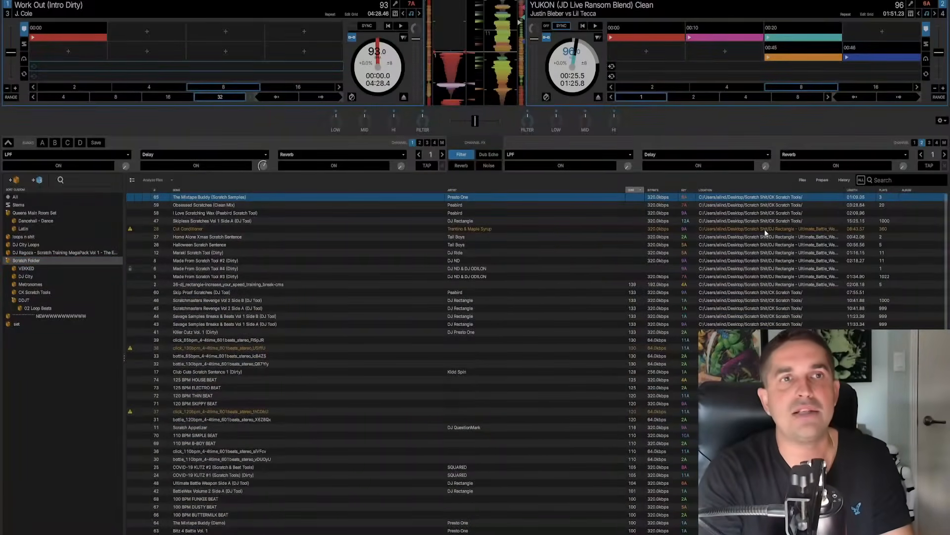
pyautogui.scroll(-10, 673, 317)
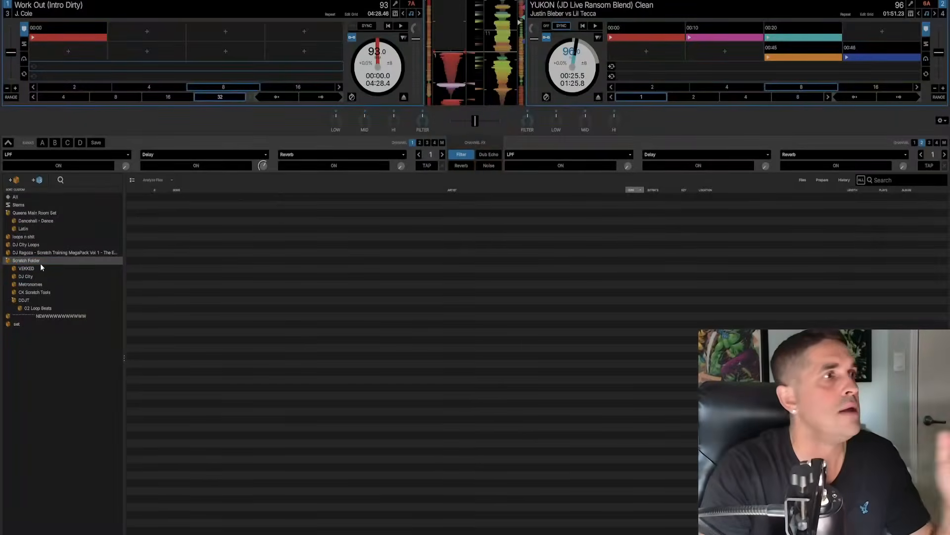
# Reopen the Scratch Folder crate and select the 90 BPM LEGACY BEAT track.
pyautogui.click(40, 264)
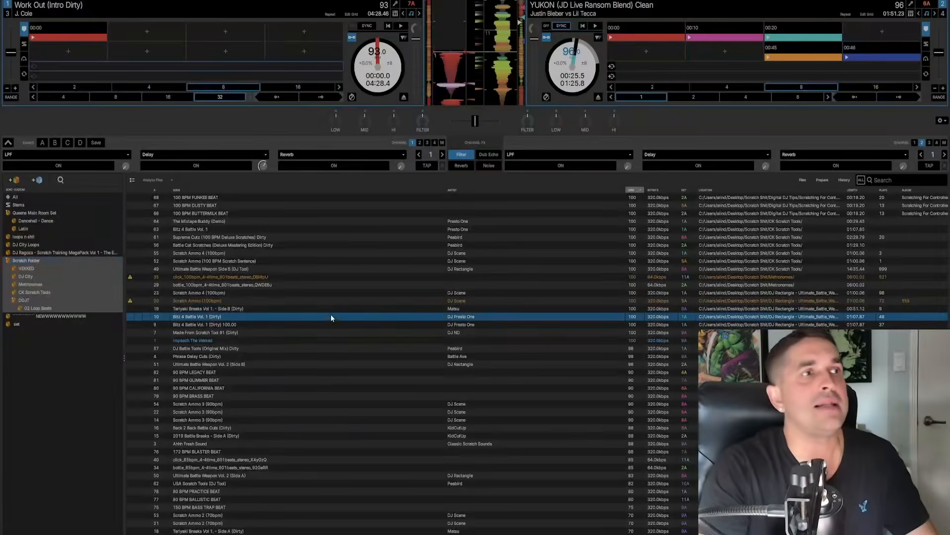
pyautogui.click(279, 374)
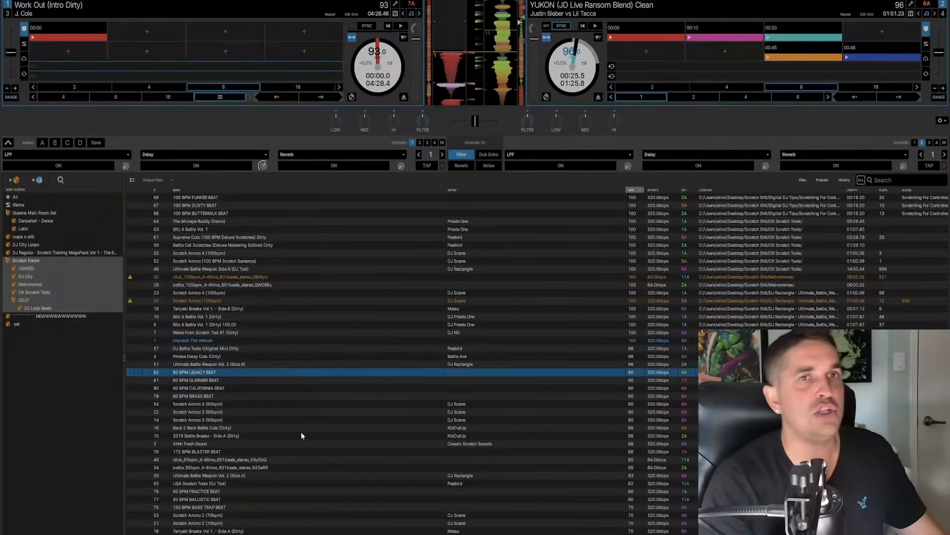
# Select the Ahhh Fresh Sound track, show the Prepare panel and narrow it beside the track list.
pyautogui.click(280, 445)
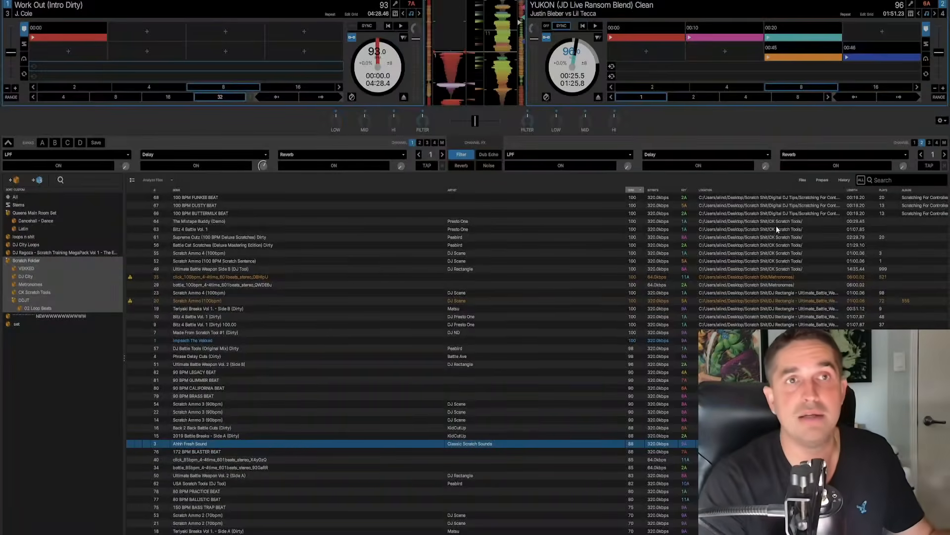
pyautogui.click(822, 181)
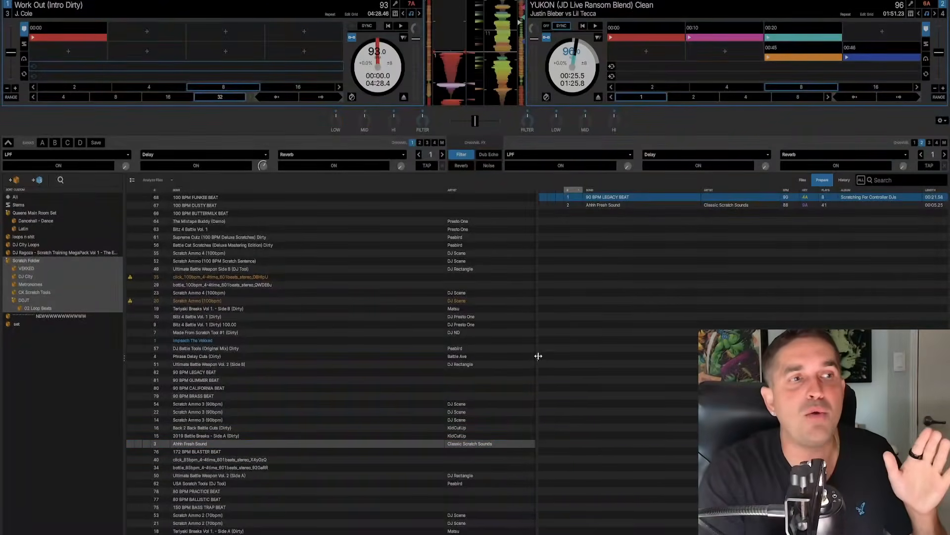
pyautogui.moveTo(537, 355); pyautogui.dragTo(619, 322)
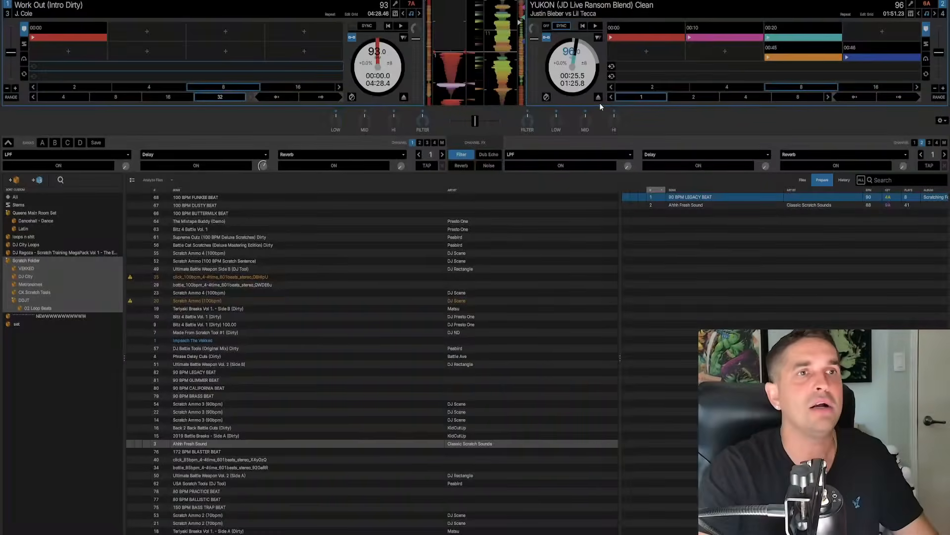
pyautogui.moveTo(619, 355); pyautogui.dragTo(612, 183)
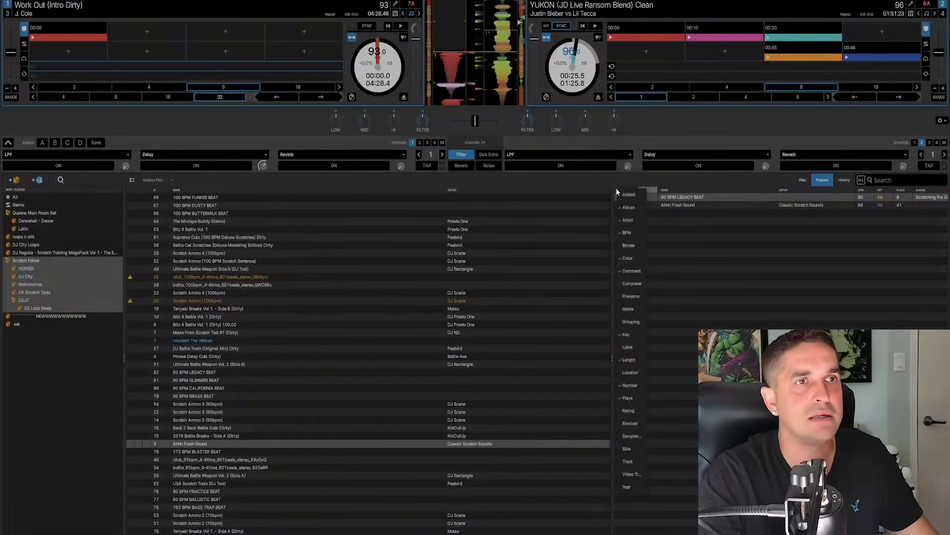
pyautogui.rightClick(732, 190)
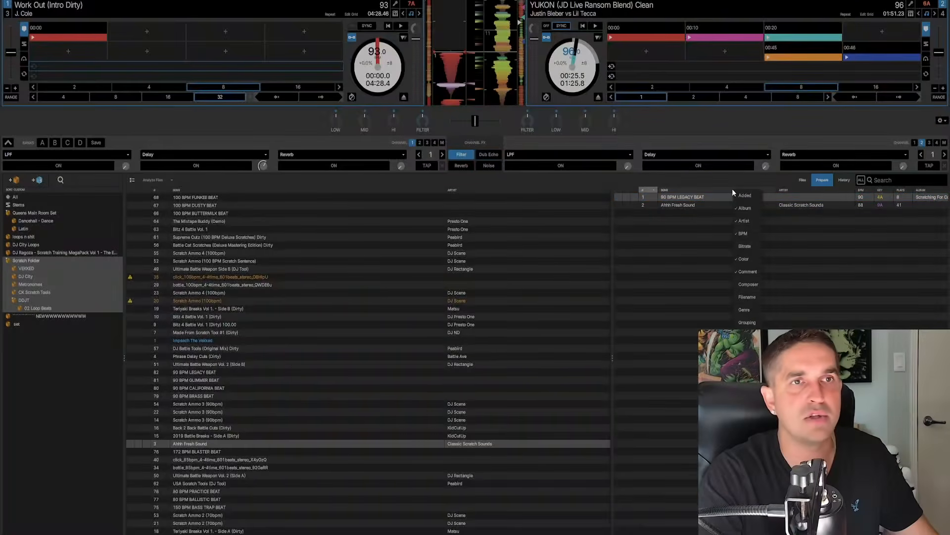
pyautogui.click(687, 283)
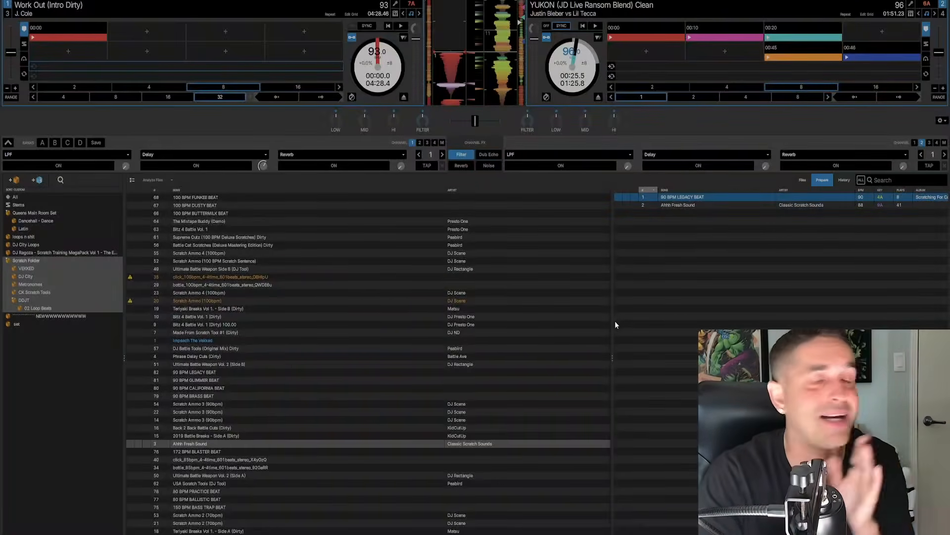
# Try to load 90 BPM LEGACY BEAT and Ahhh Fresh Sound from the Prepare panel onto deck 1.
pyautogui.hotkey('shift', 'Left')
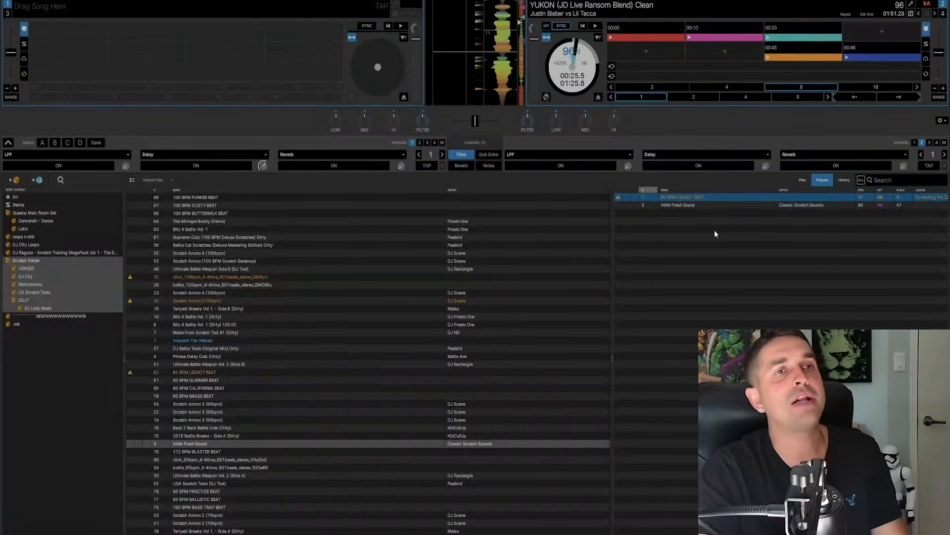
pyautogui.press('Down')
pyautogui.hotkey('shift', 'Left')
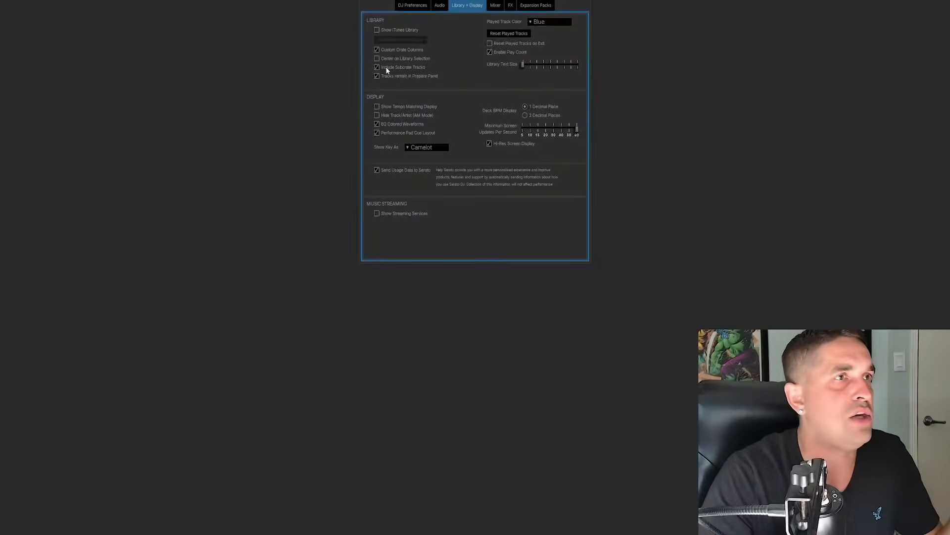
# Turn off the option that keeps tracks in the Prepare panel and remove both tracks from that panel.
pyautogui.click(378, 75)
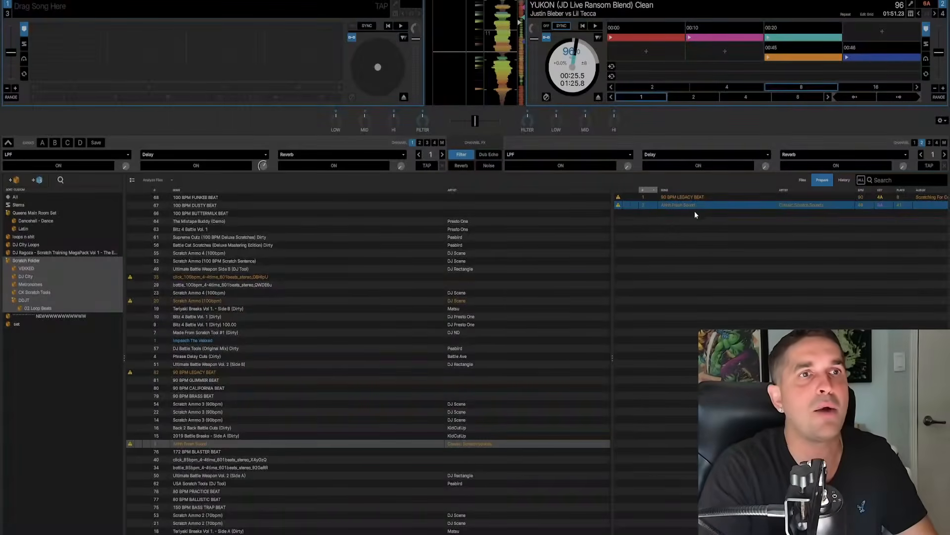
pyautogui.hotkey('ctrl', 'a')
pyautogui.press('Delete')
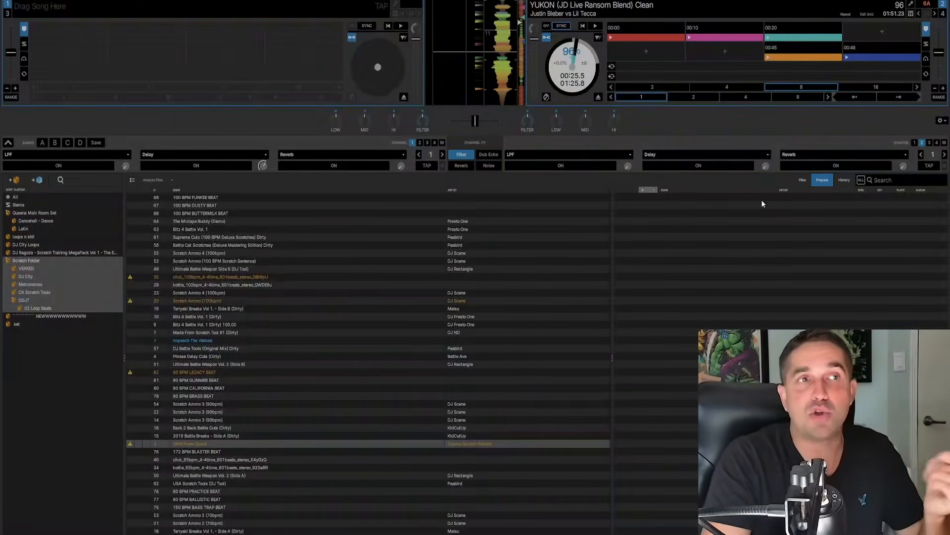
# Narrow the Prepare panel and look through the History, Prepare and Files views, leaving none of them open.
pyautogui.moveTo(612, 357); pyautogui.dragTo(470, 356)
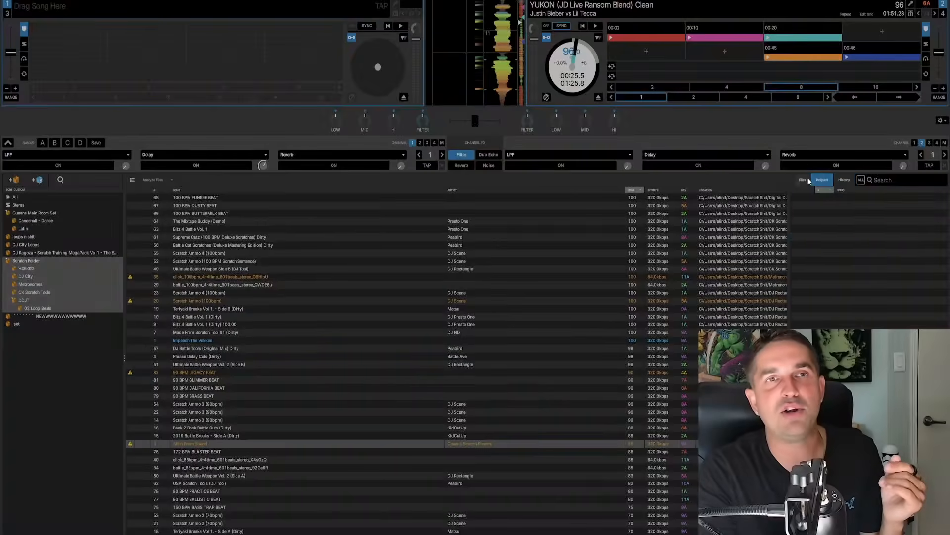
pyautogui.click(844, 180)
pyautogui.click(823, 180)
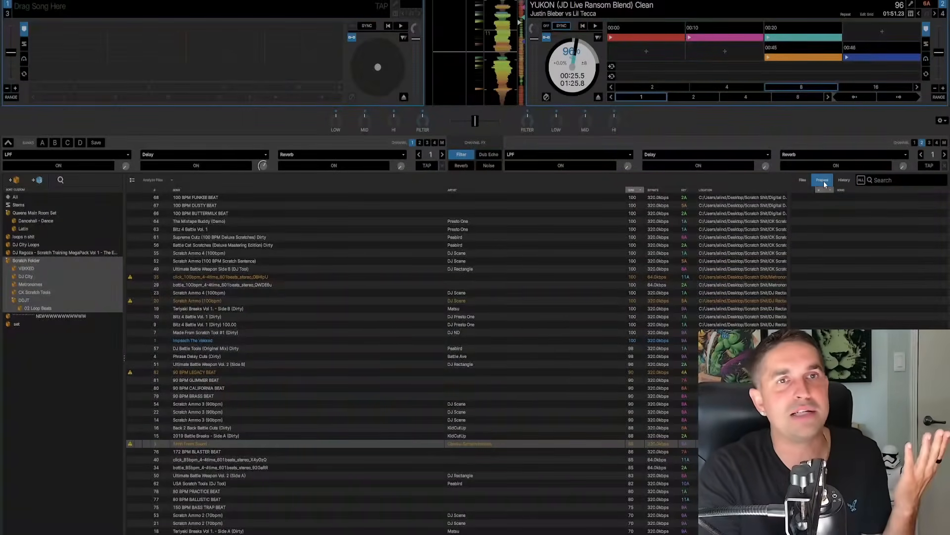
pyautogui.click(823, 180)
pyautogui.click(802, 180)
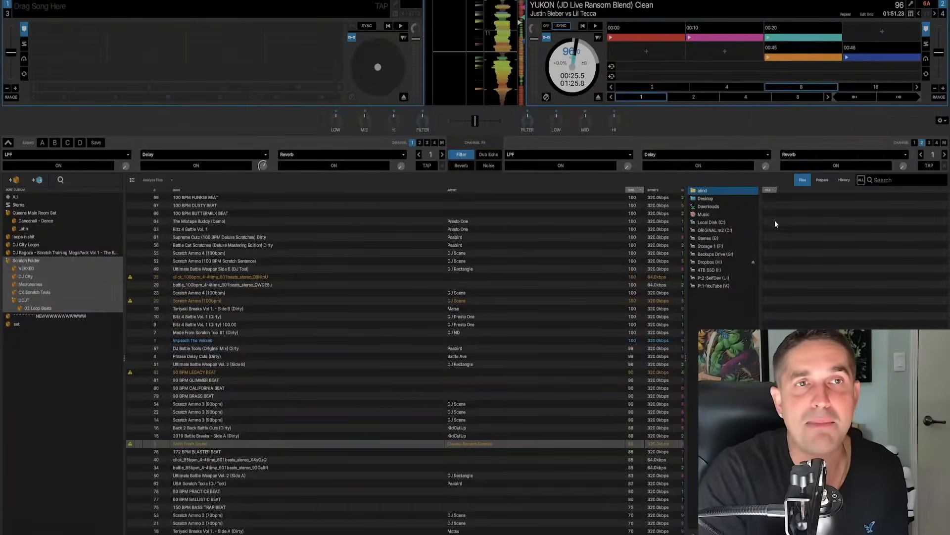
pyautogui.click(809, 182)
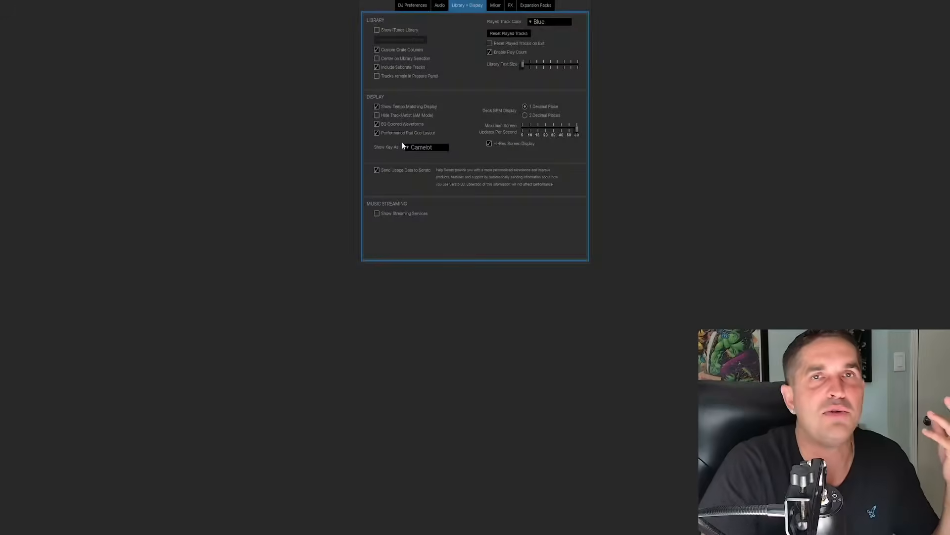
# Enable Hide Track/Artist (AM Mode) in the display preferences and check the track information on the decks.
pyautogui.click(378, 115)
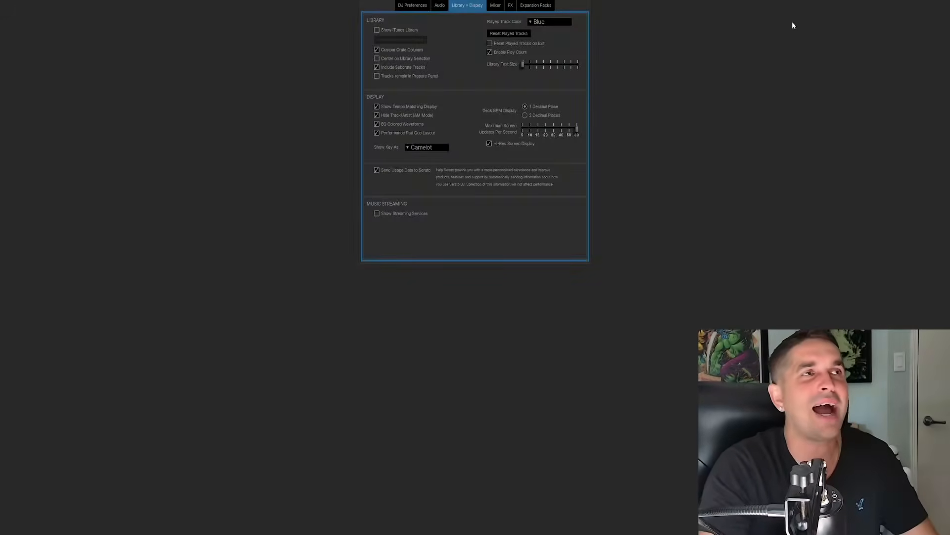
pyautogui.click(795, 24)
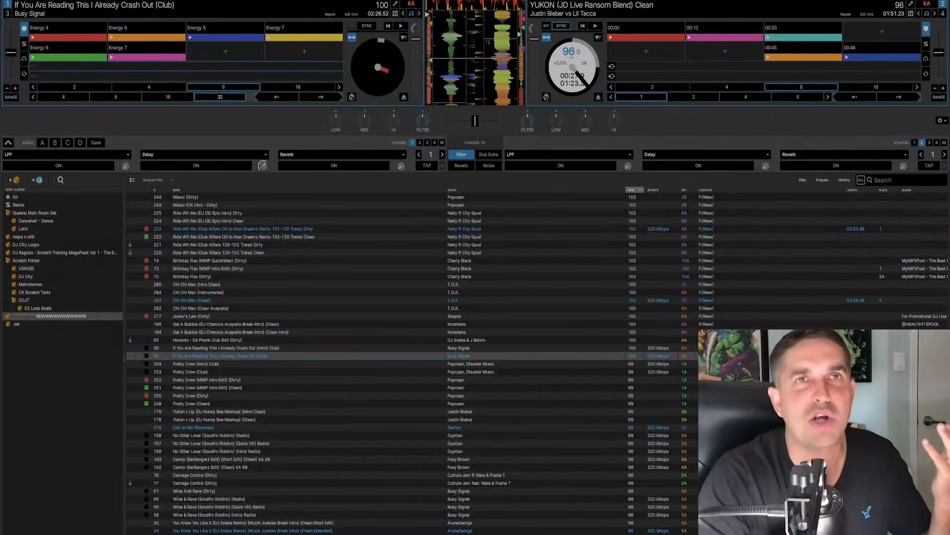
pyautogui.click(840, 7)
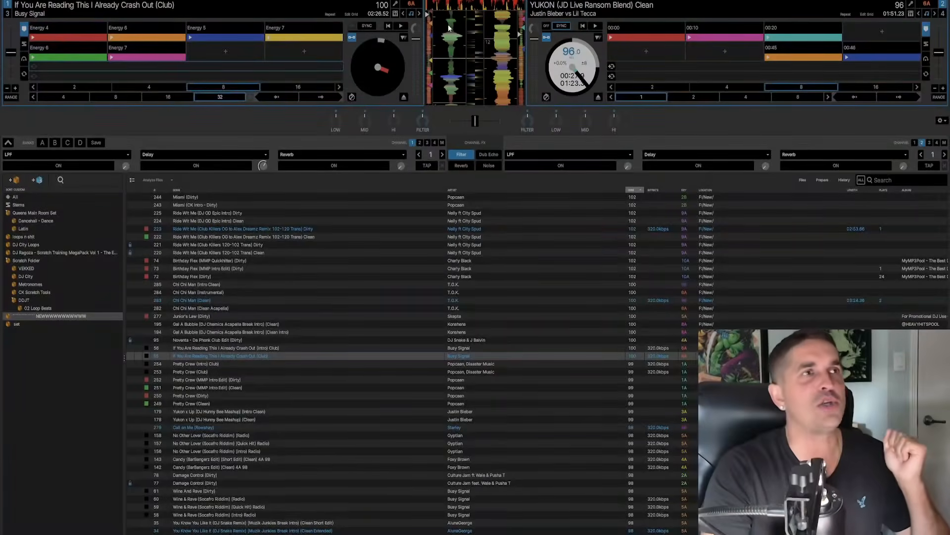
# Move deck 2 to a later point in the track and cut its low, mid and high EQ.
pyautogui.click(502, 82)
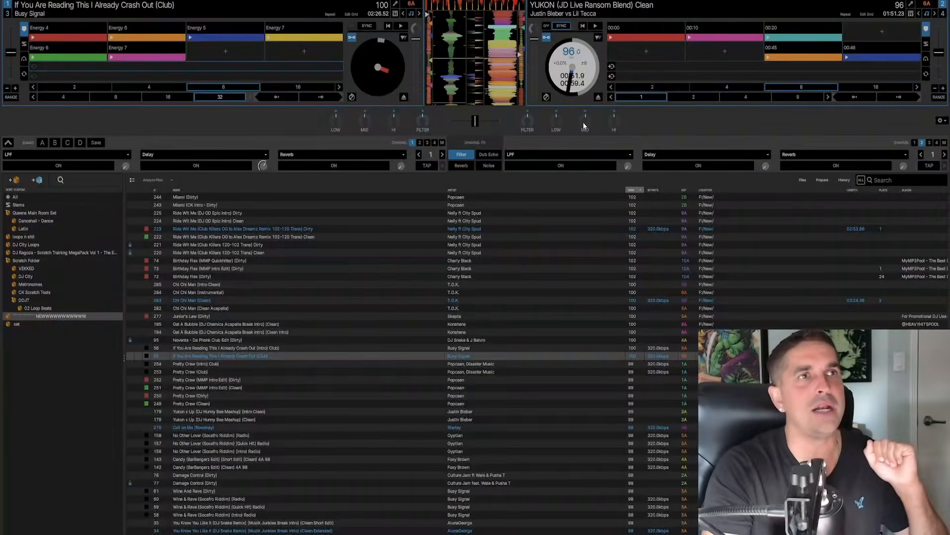
pyautogui.moveTo(563, 118); pyautogui.dragTo(612, 164)
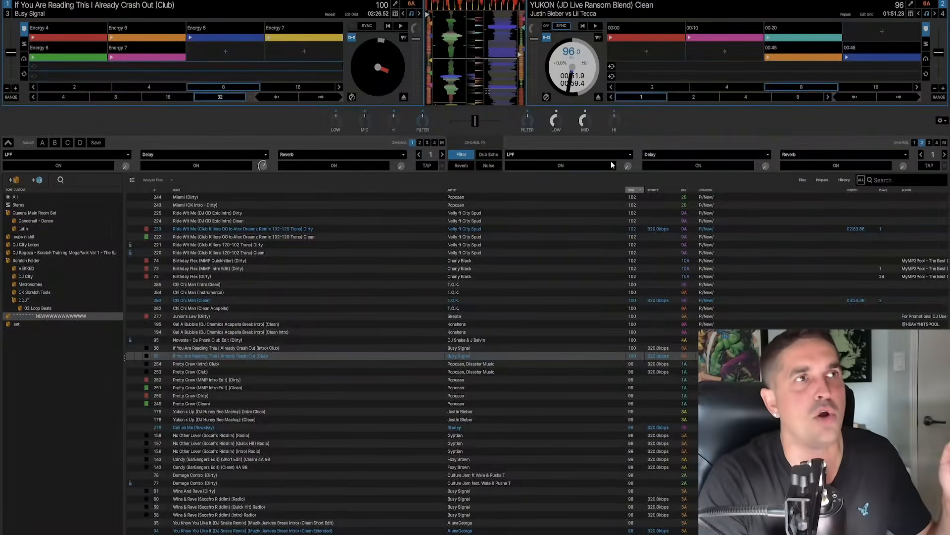
pyautogui.moveTo(613, 120); pyautogui.dragTo(589, 220)
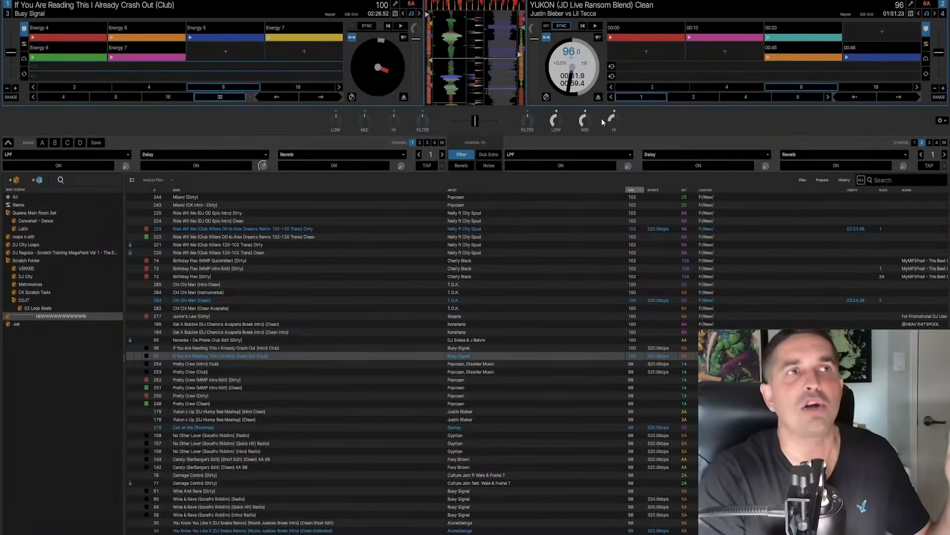
pyautogui.moveTo(614, 121)
pyautogui.mouseDown()
pyautogui.moveTo(610, 102)
pyautogui.moveTo(576, 88)
pyautogui.moveTo(584, 133)
pyautogui.moveTo(536, 102)
pyautogui.moveTo(554, 134)
pyautogui.moveTo(614, 133)
pyautogui.mouseUp()
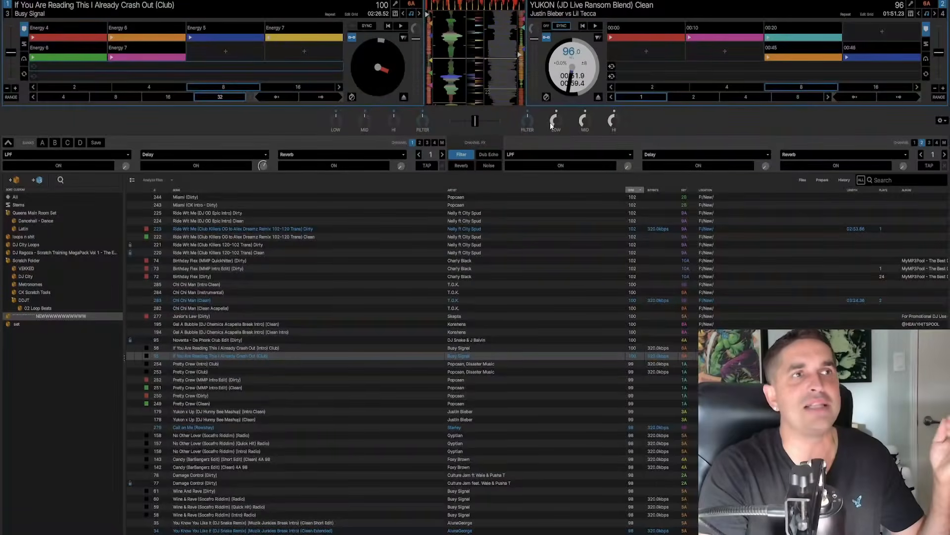
# Restore deck 2's low, mid and high EQ to their neutral positions.
pyautogui.moveTo(557, 121); pyautogui.dragTo(555, 102)
pyautogui.moveTo(554, 65); pyautogui.dragTo(551, 85)
pyautogui.moveTo(586, 121); pyautogui.dragTo(586, 88)
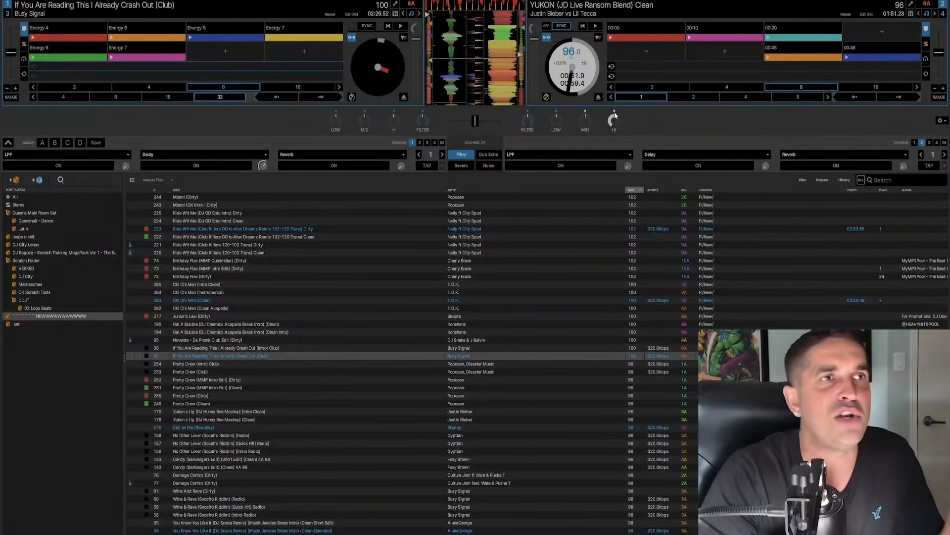
pyautogui.moveTo(615, 117); pyautogui.dragTo(615, 108)
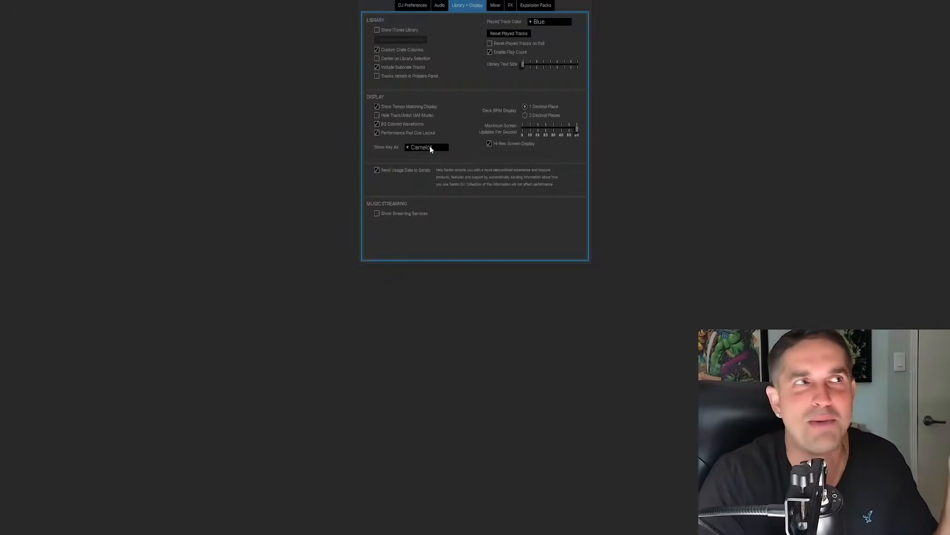
# Check the key notation choices, keep Show Key As on Camelot, and enable Show Streaming Services.
pyautogui.click(409, 147)
pyautogui.click(410, 147)
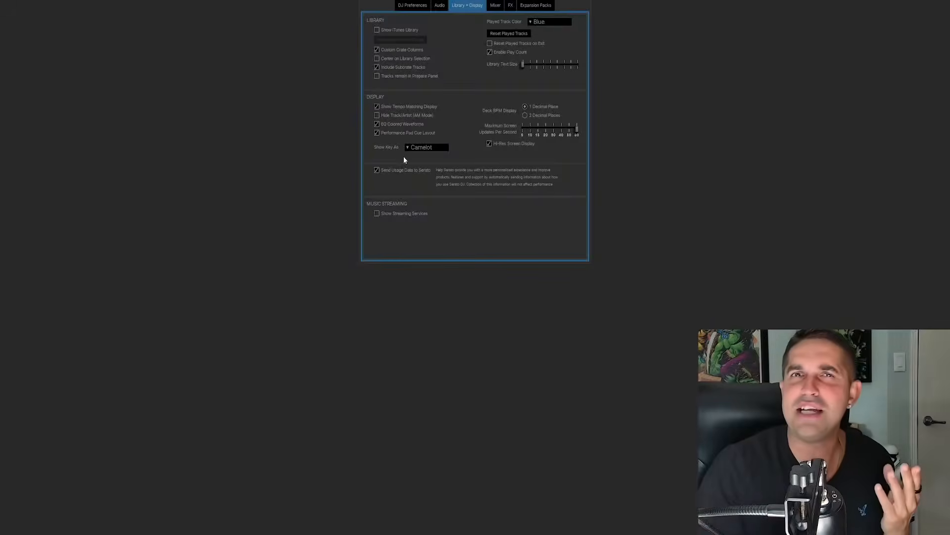
pyautogui.click(377, 213)
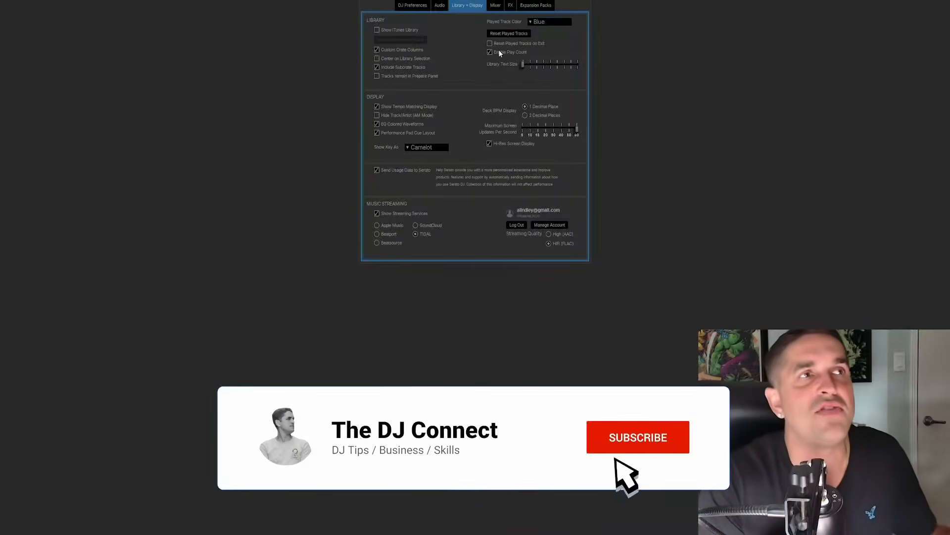
# Keep Played Track Color on Blue and try the library text size range, ending at the smallest size.
pyautogui.click(537, 22)
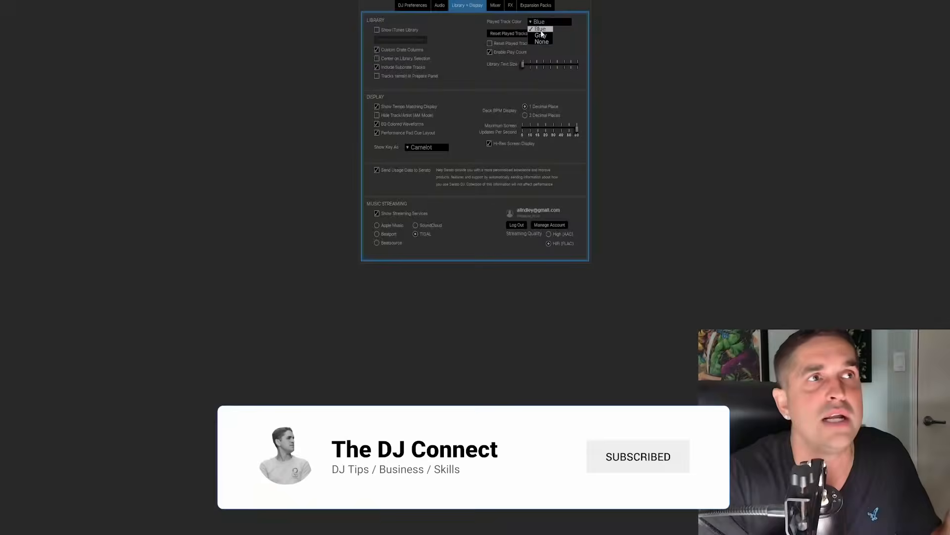
pyautogui.click(540, 29)
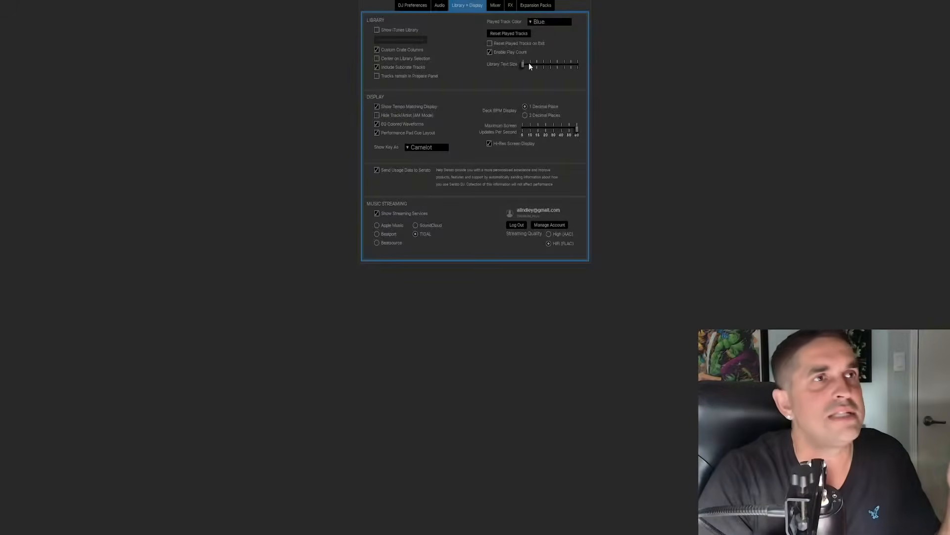
pyautogui.moveTo(630, 66); pyautogui.dragTo(217, 51)
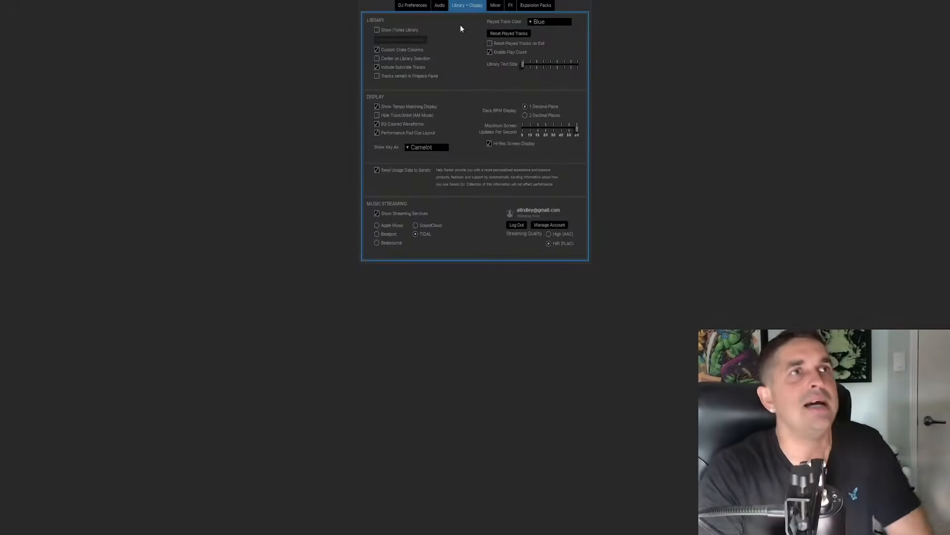
# Open the Mixer preferences and try adjusting the crossfader curve.
pyautogui.click(494, 7)
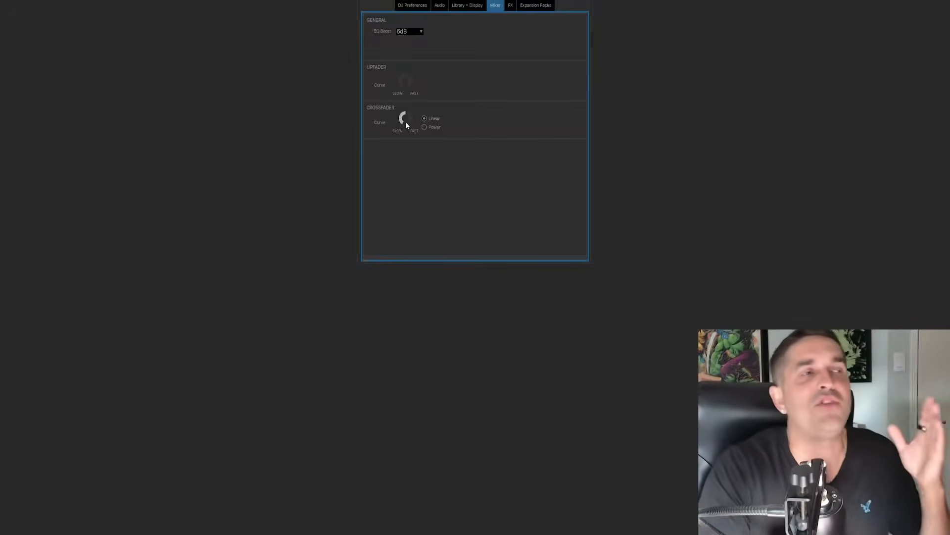
pyautogui.moveTo(405, 120); pyautogui.dragTo(425, 10)
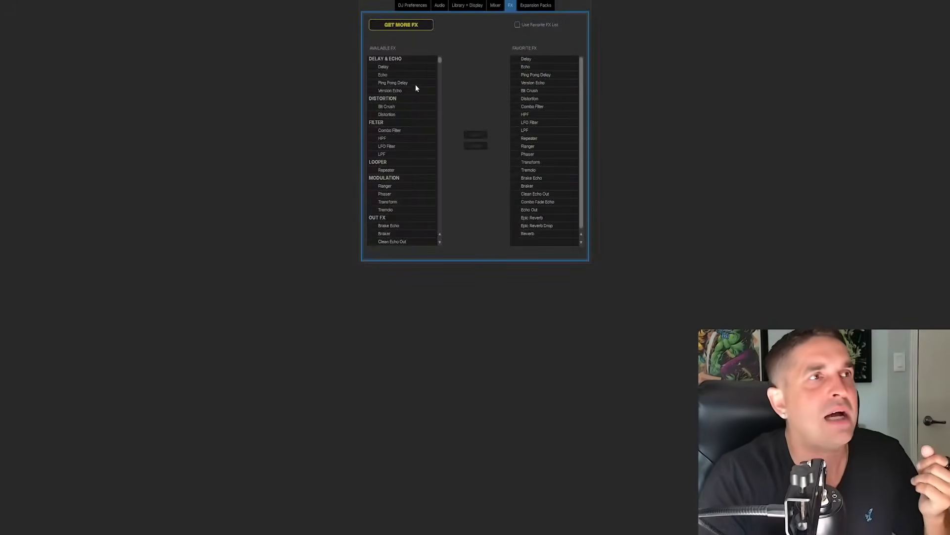
# Look through the available effects in the FX preferences and select Combo Filter among the favorite effects.
pyautogui.scroll(-2, 397, 154)
pyautogui.scroll(2, 391, 171)
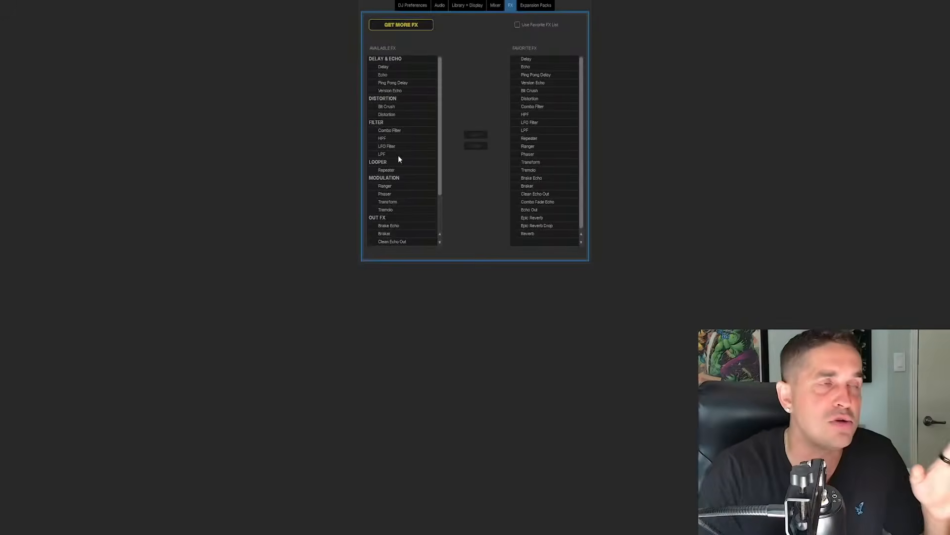
pyautogui.scroll(-3, 401, 191)
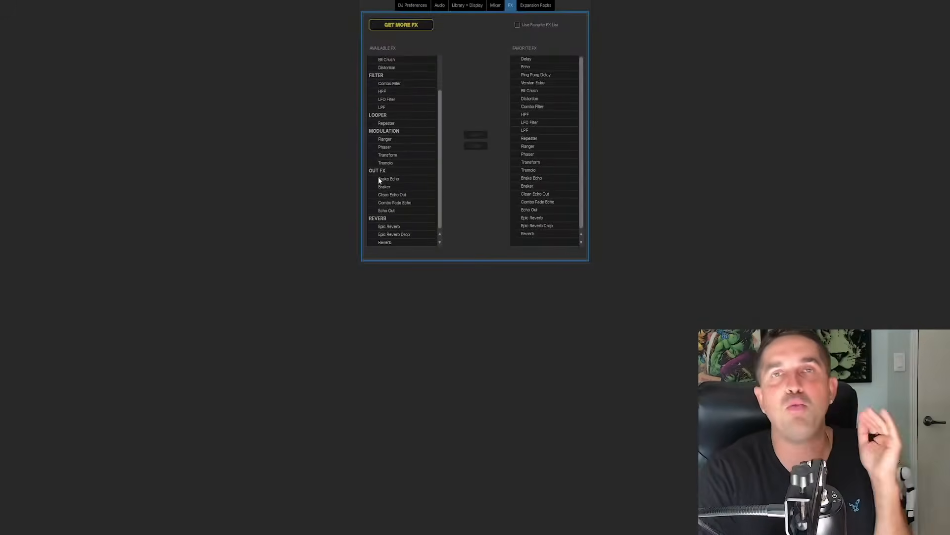
pyautogui.scroll(3, 386, 168)
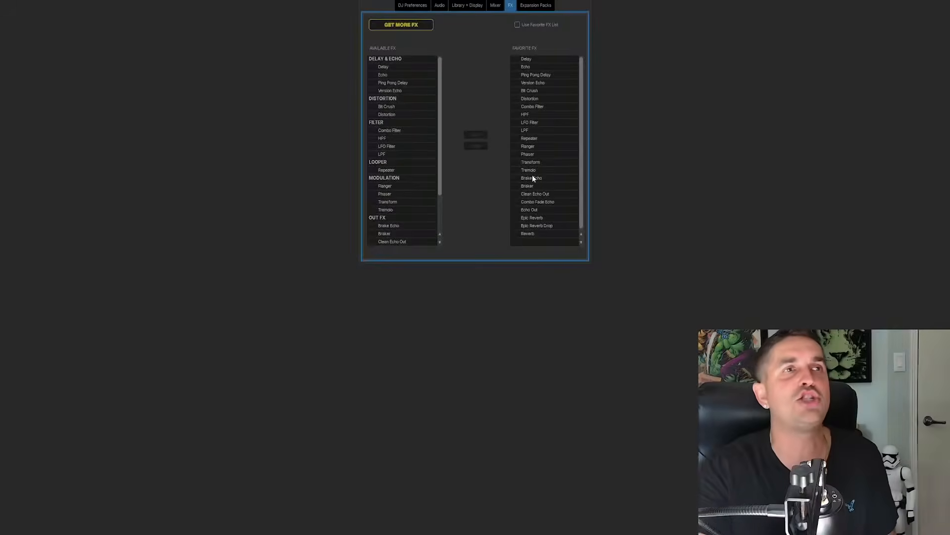
pyautogui.click(525, 107)
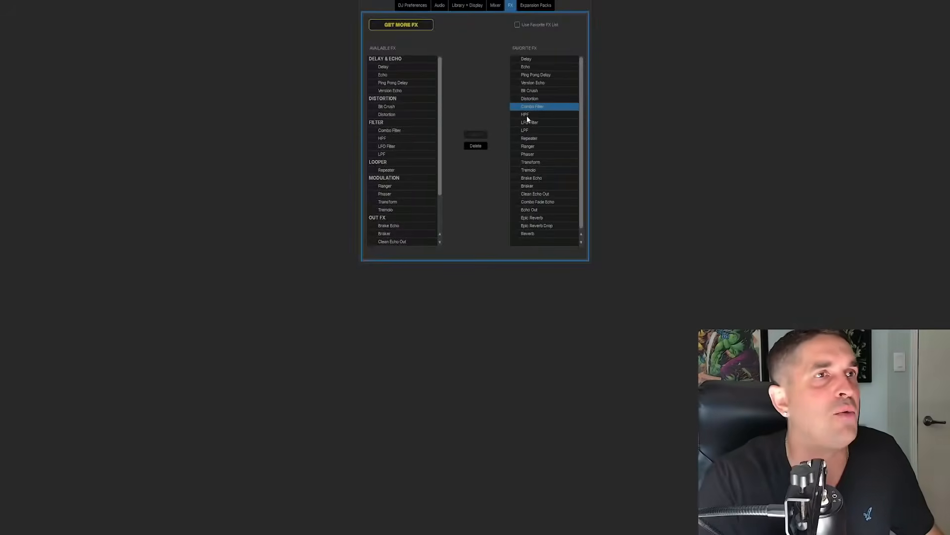
pyautogui.scroll(-2, 396, 126)
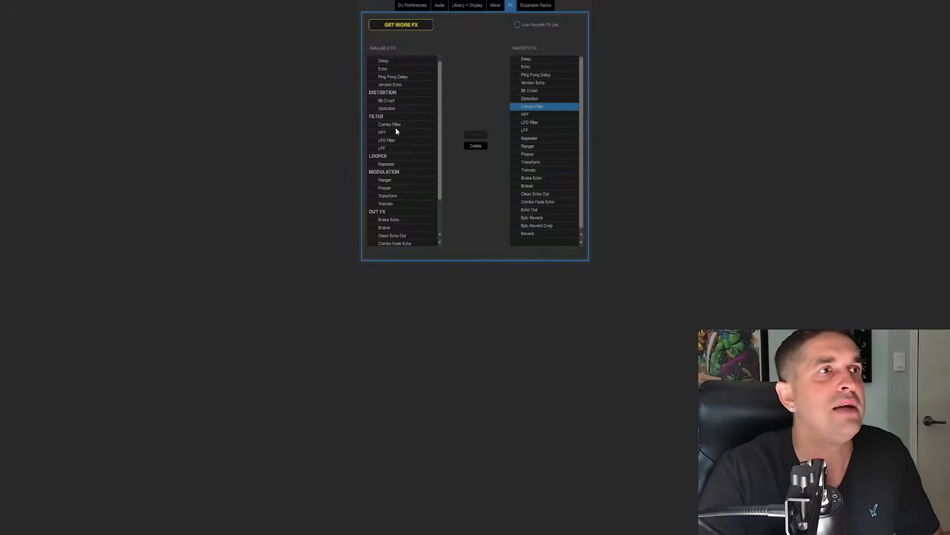
# Delete every effect from the favorite FX list except Reverb, beginning with Delay.
pyautogui.click(530, 58)
pyautogui.click(481, 145)
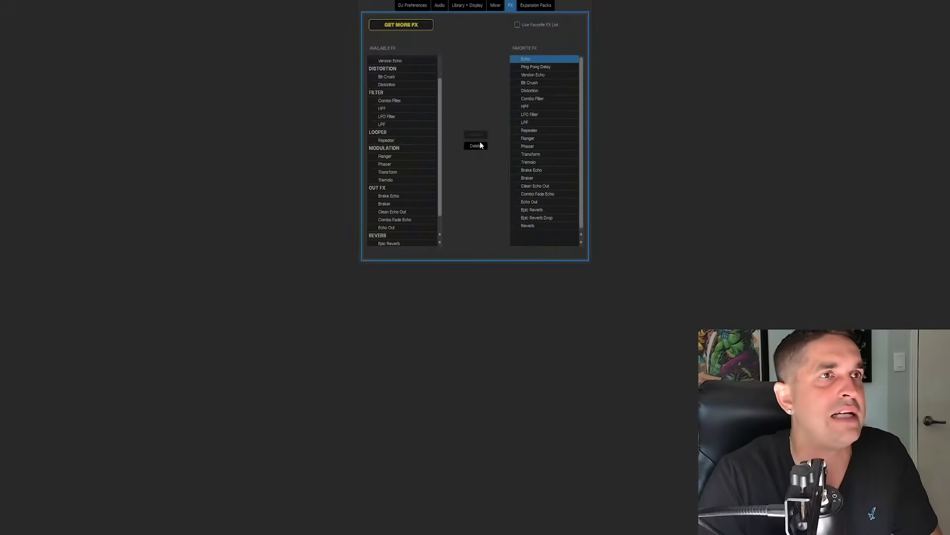
pyautogui.click(481, 144)
pyautogui.click(479, 145)
pyautogui.click(479, 146)
pyautogui.click(479, 145)
pyautogui.click(480, 146)
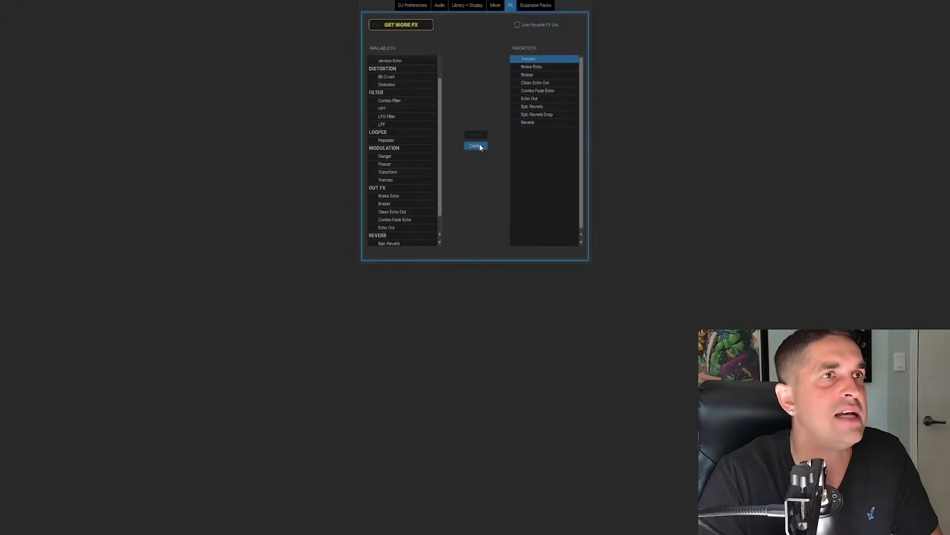
pyautogui.click(480, 145)
pyautogui.click(480, 145)
pyautogui.click(480, 146)
pyautogui.click(480, 146)
pyautogui.click(480, 145)
# Add the Echo and LPF effects to the favorite FX list.
pyautogui.scroll(2, 386, 121)
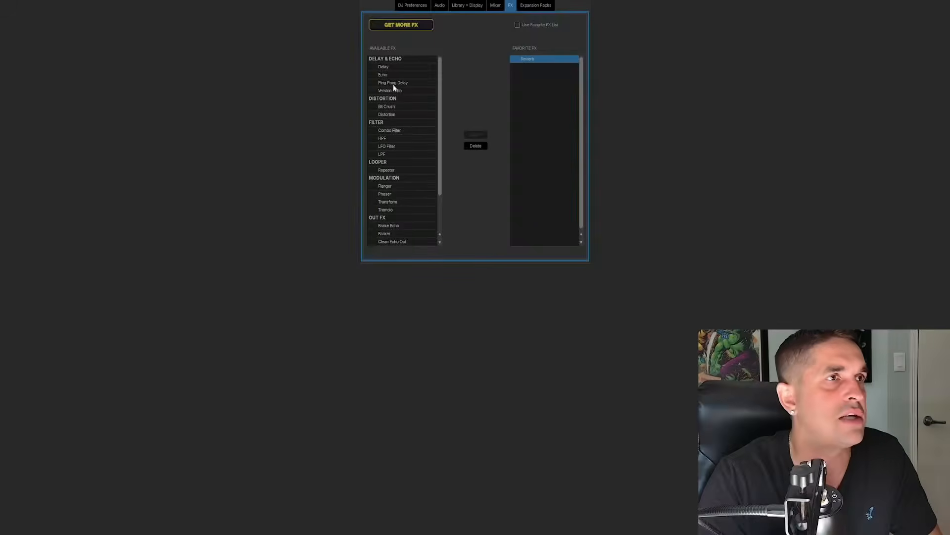
pyautogui.click(387, 67)
pyautogui.click(407, 75)
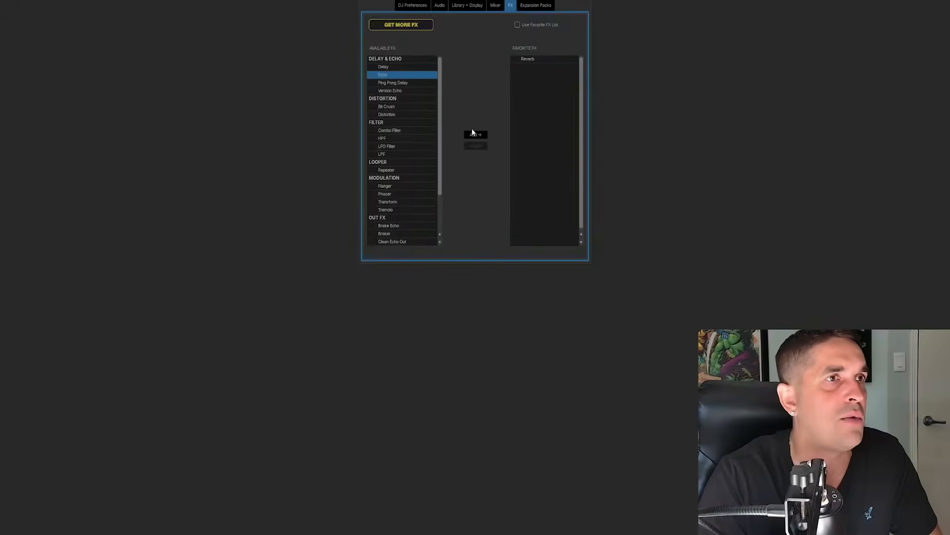
pyautogui.click(476, 135)
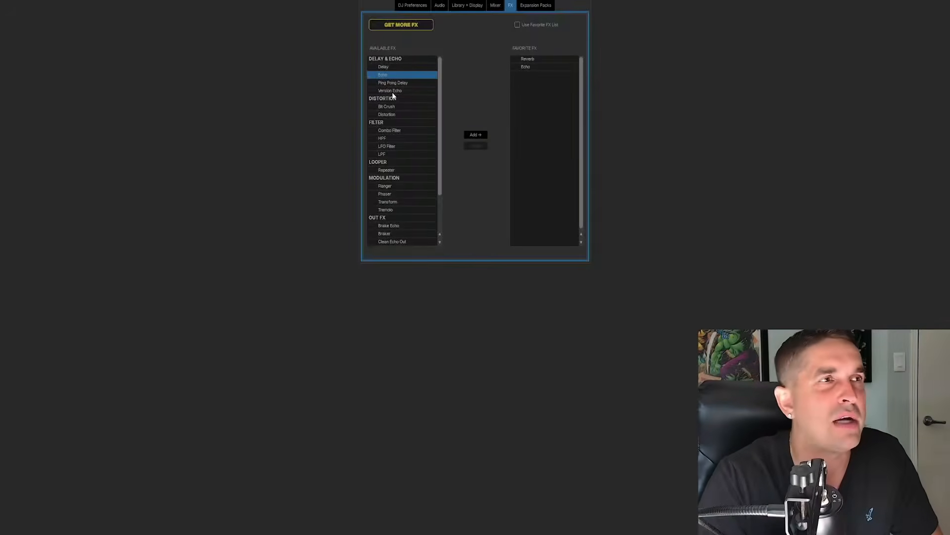
pyautogui.scroll(-2, 391, 94)
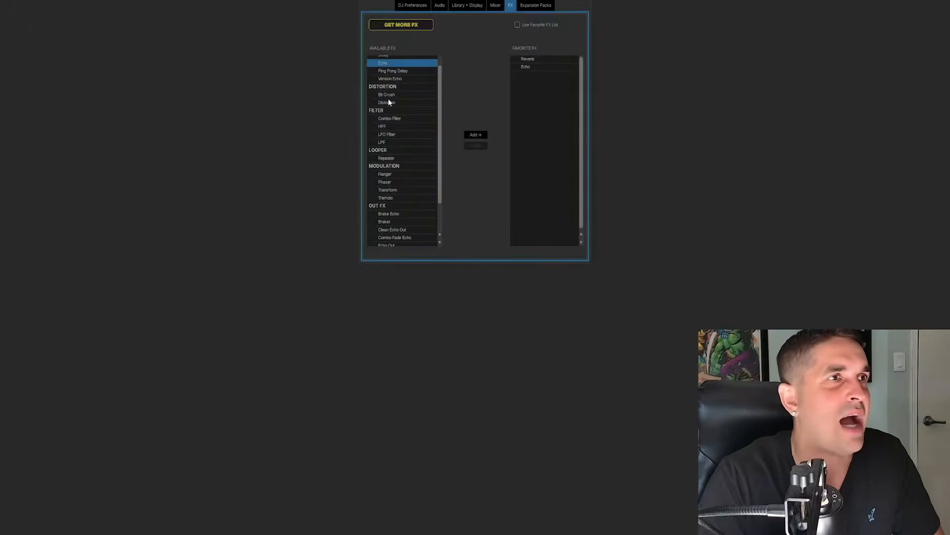
pyautogui.scroll(-1, 388, 101)
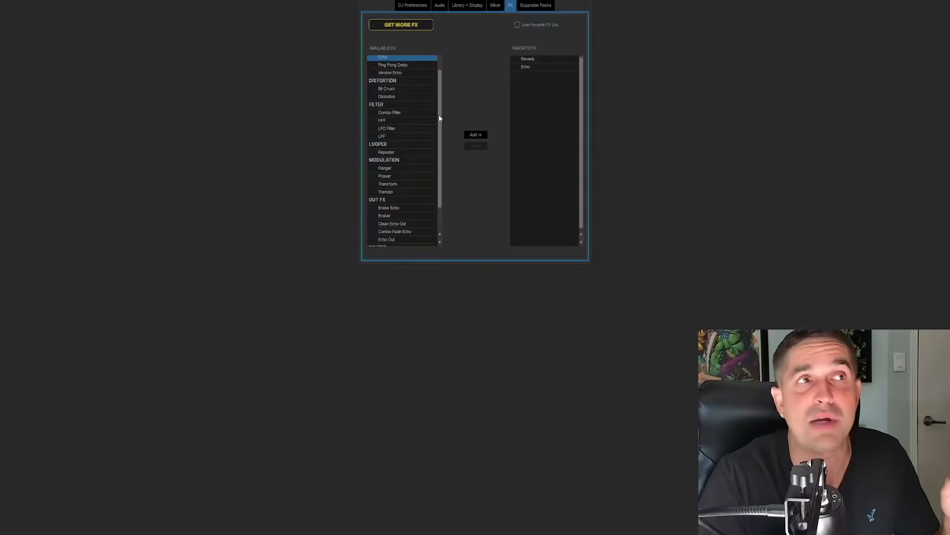
pyautogui.scroll(-3, 426, 117)
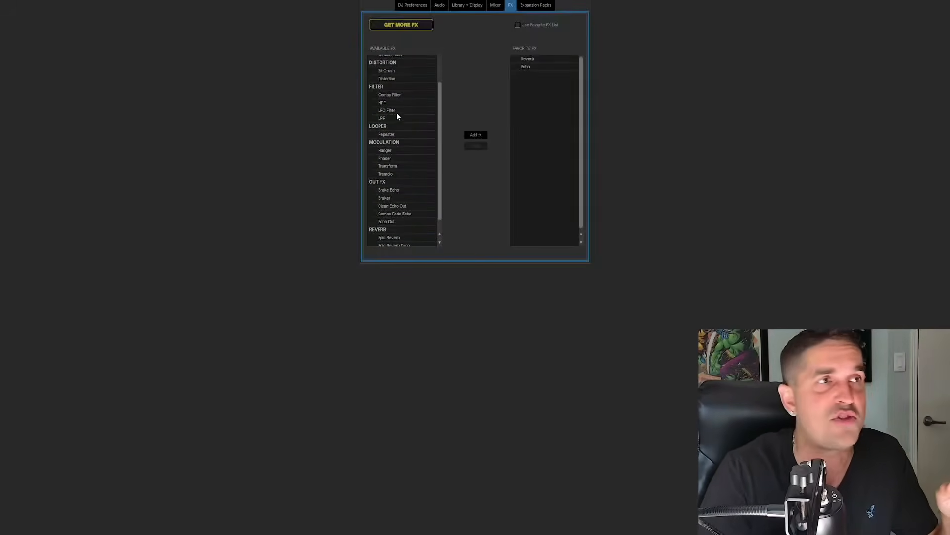
pyautogui.scroll(1, 396, 112)
pyautogui.click(394, 97)
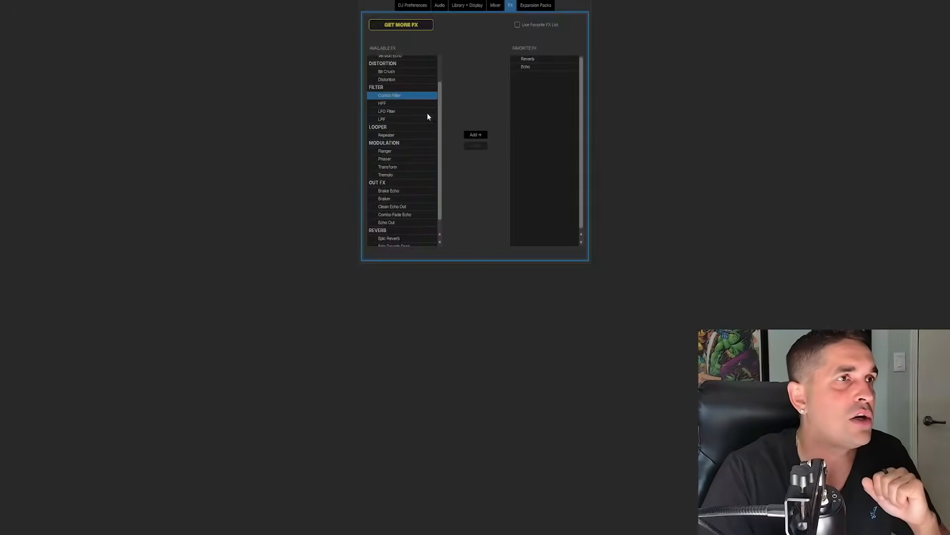
pyautogui.doubleClick(399, 119)
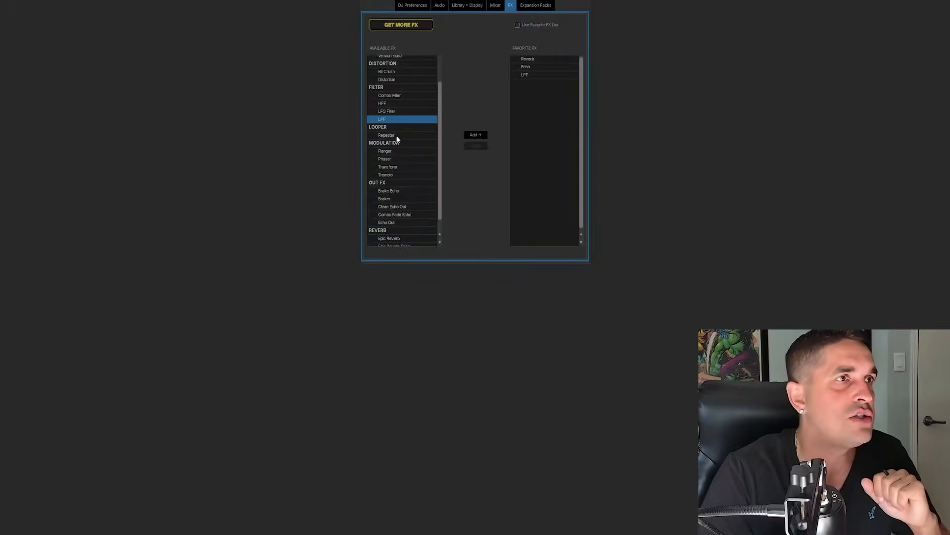
# Add the Flanger and Transform modulation effects to the favorite FX list.
pyautogui.scroll(-2, 396, 136)
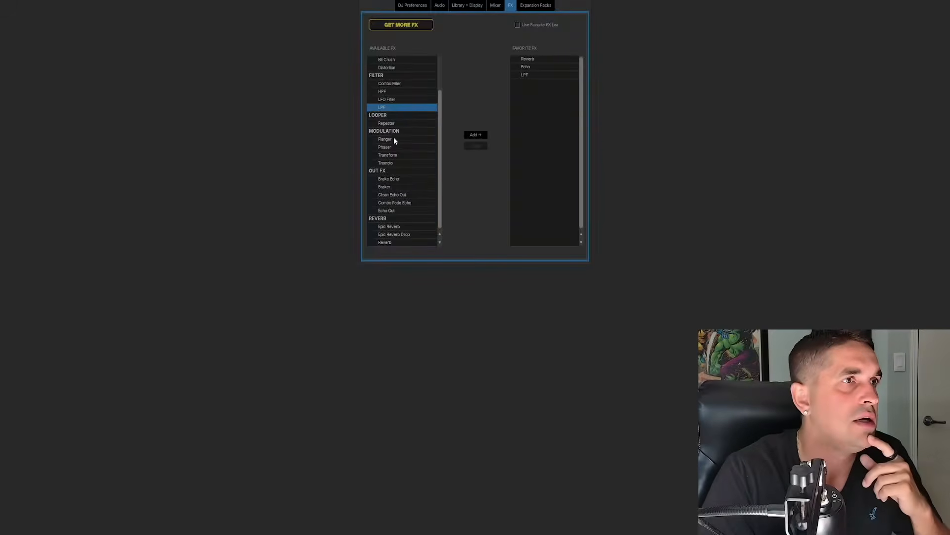
pyautogui.click(408, 138)
pyautogui.click(477, 135)
pyautogui.click(414, 154)
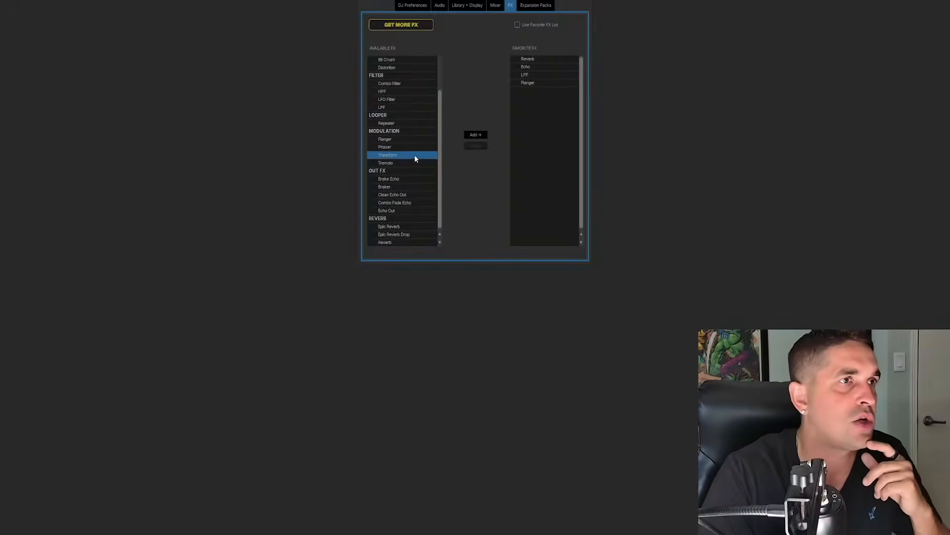
pyautogui.click(475, 134)
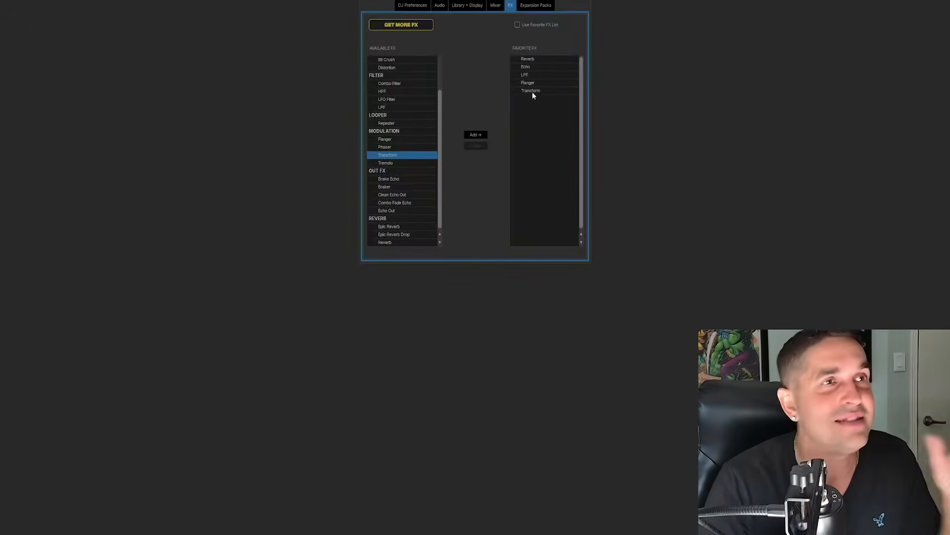
# Add the Out FX effects Brake Echo, Braker and Clean Echo Out to the favorite FX list.
pyautogui.click(391, 181)
pyautogui.click(475, 135)
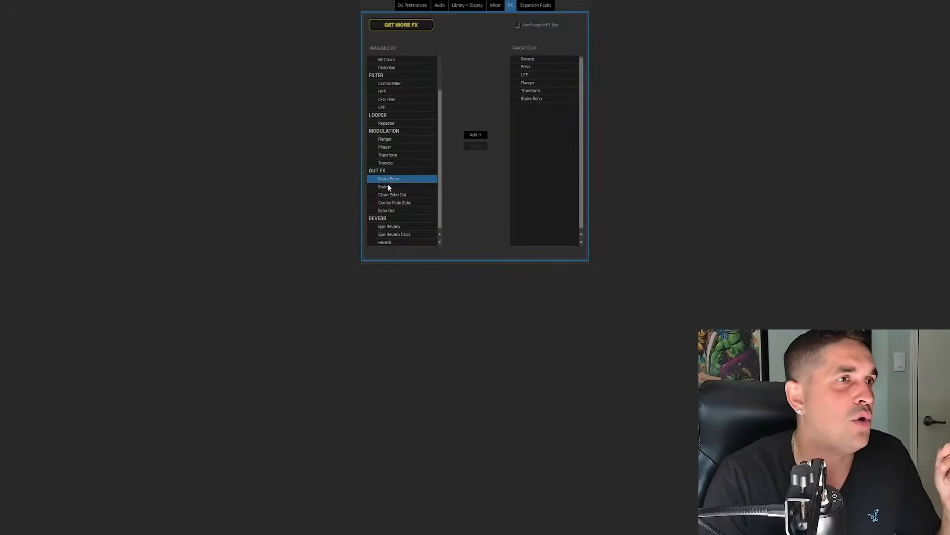
pyautogui.click(389, 187)
pyautogui.click(477, 135)
pyautogui.click(407, 196)
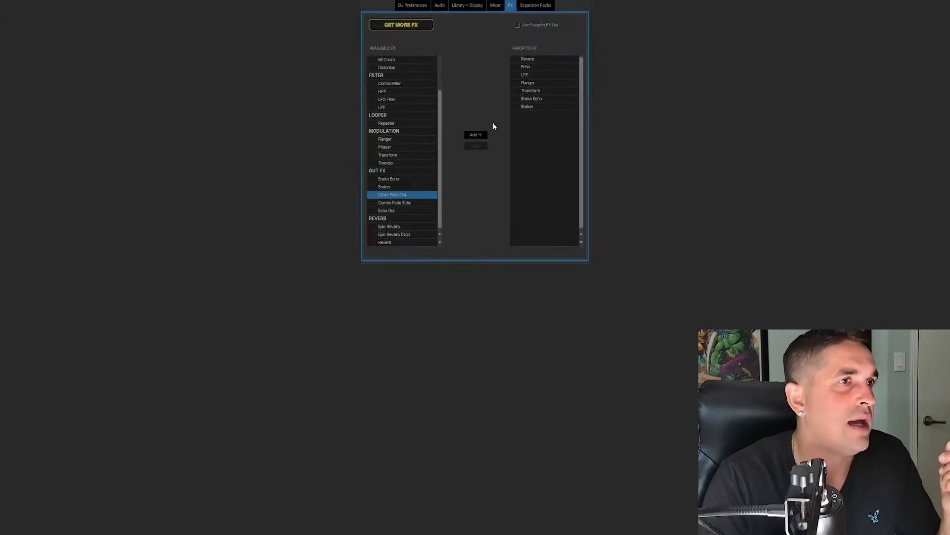
pyautogui.click(477, 135)
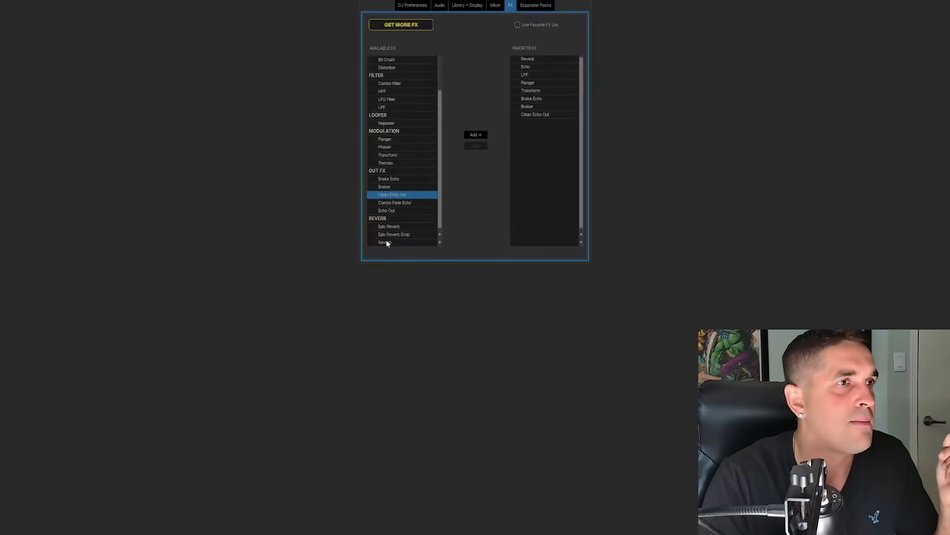
pyautogui.scroll(3, 386, 239)
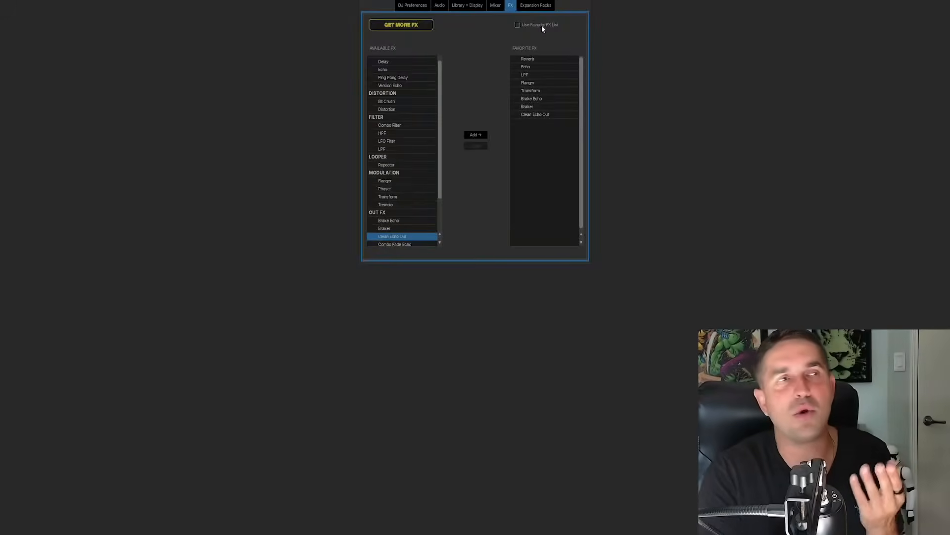
pyautogui.scroll(1, 399, 225)
# Open the Expansion Packs preferences and examine the Serato Video, Sampler, Serato Remotes and External Control entries.
pyautogui.click(535, 7)
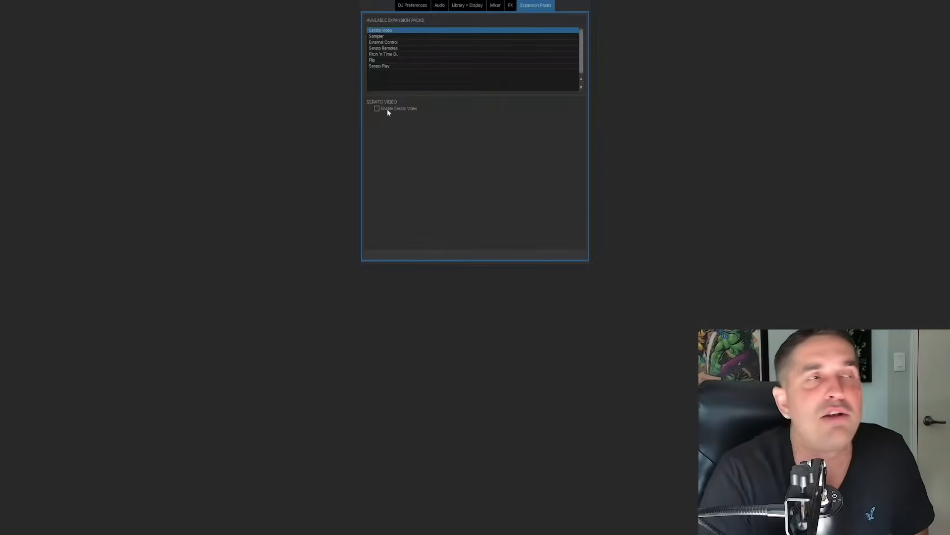
pyautogui.click(384, 37)
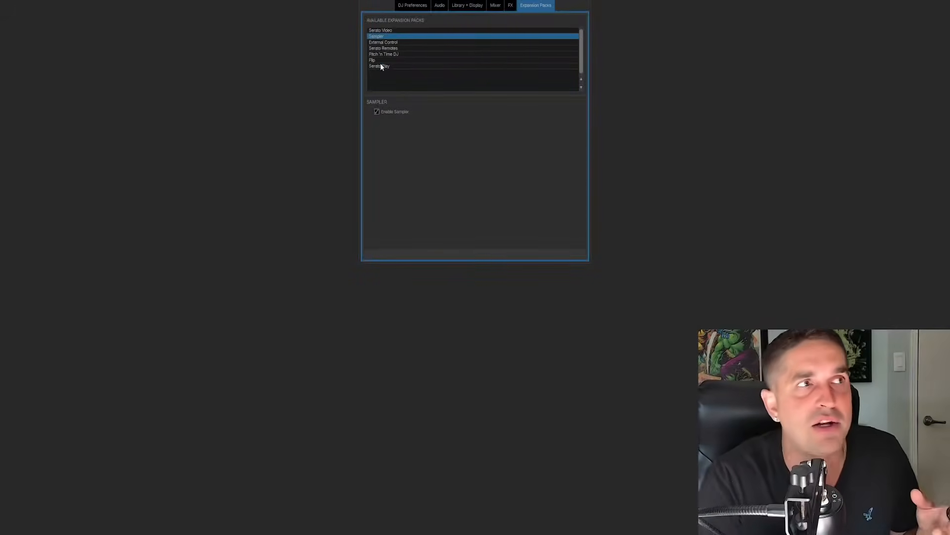
pyautogui.click(382, 43)
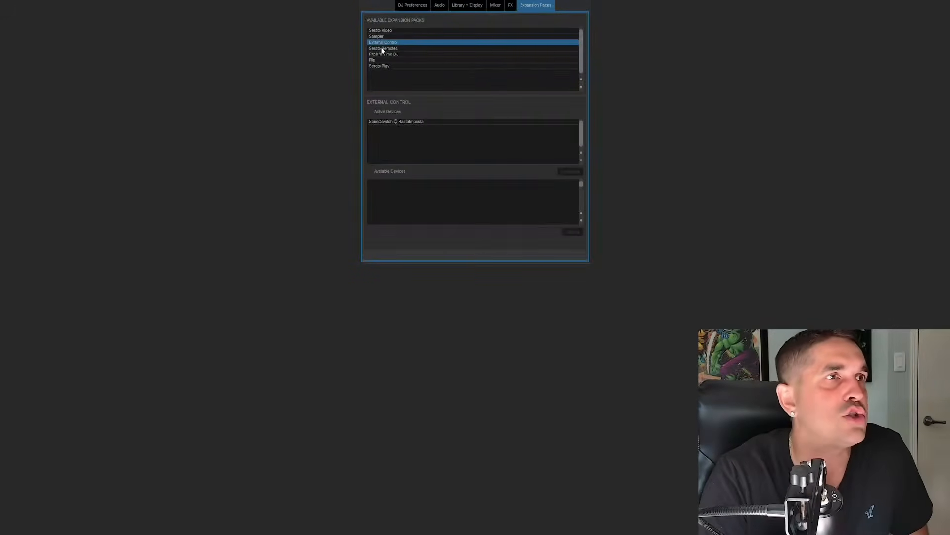
pyautogui.click(383, 48)
pyautogui.click(385, 44)
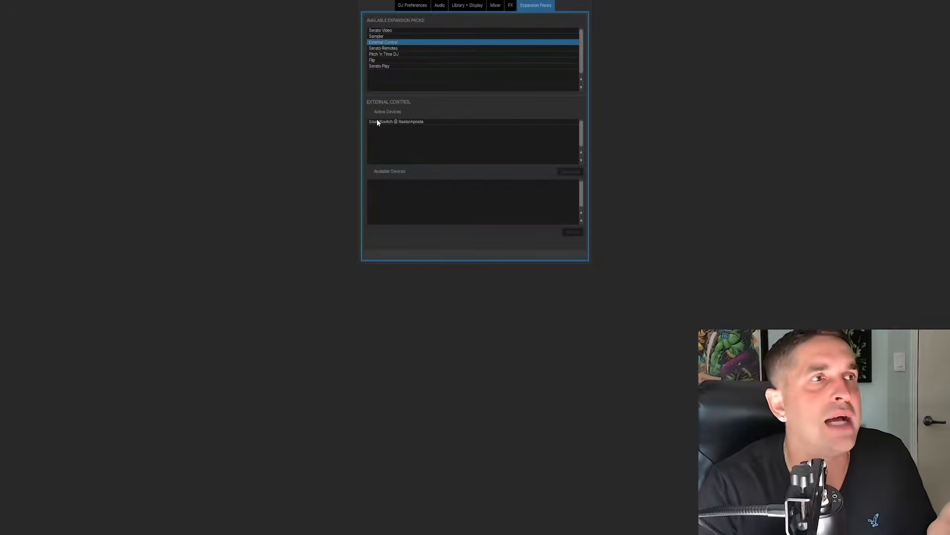
# Examine the enable options of the Pitch 'n Time DJ, Flip and Serato Play expansion packs, leaving Pitch 'n Time DJ enabled.
pyautogui.press('Down')
pyautogui.click(385, 54)
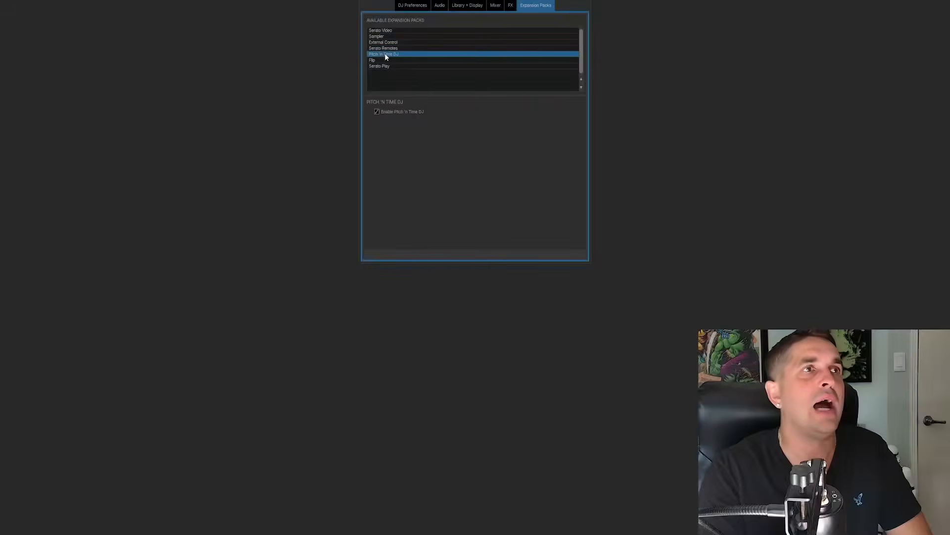
pyautogui.click(377, 112)
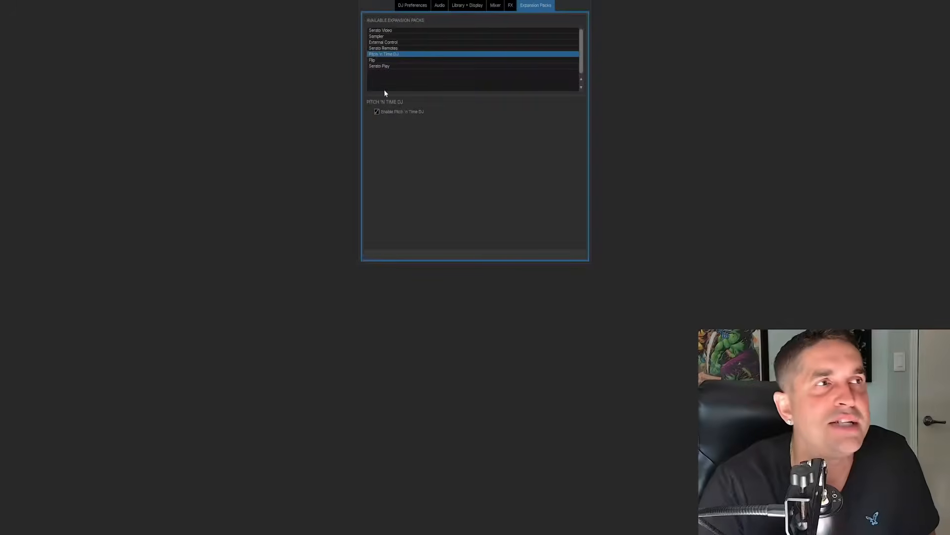
pyautogui.click(377, 60)
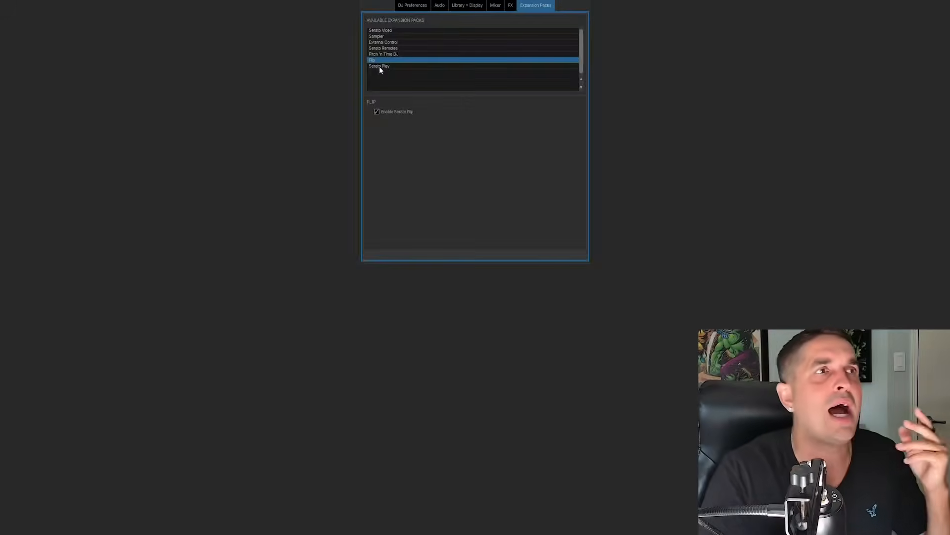
pyautogui.click(380, 66)
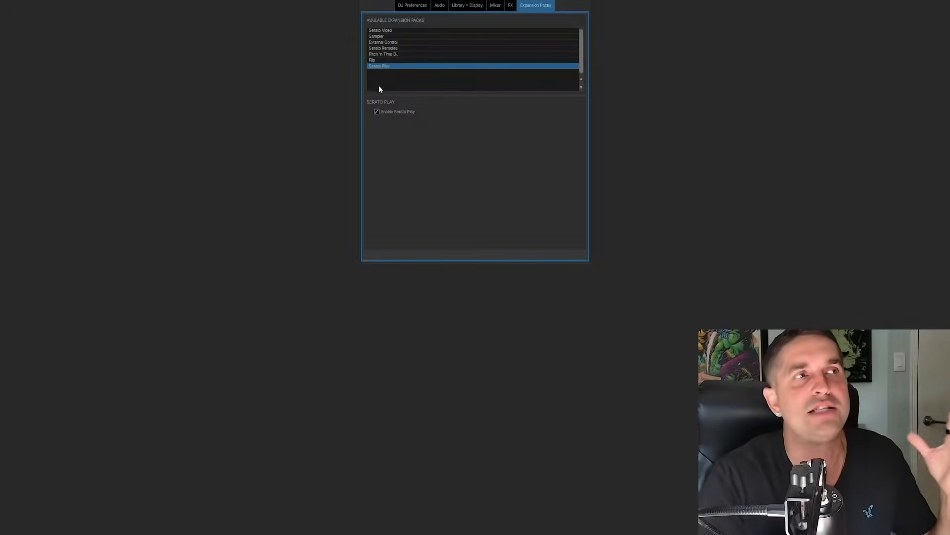